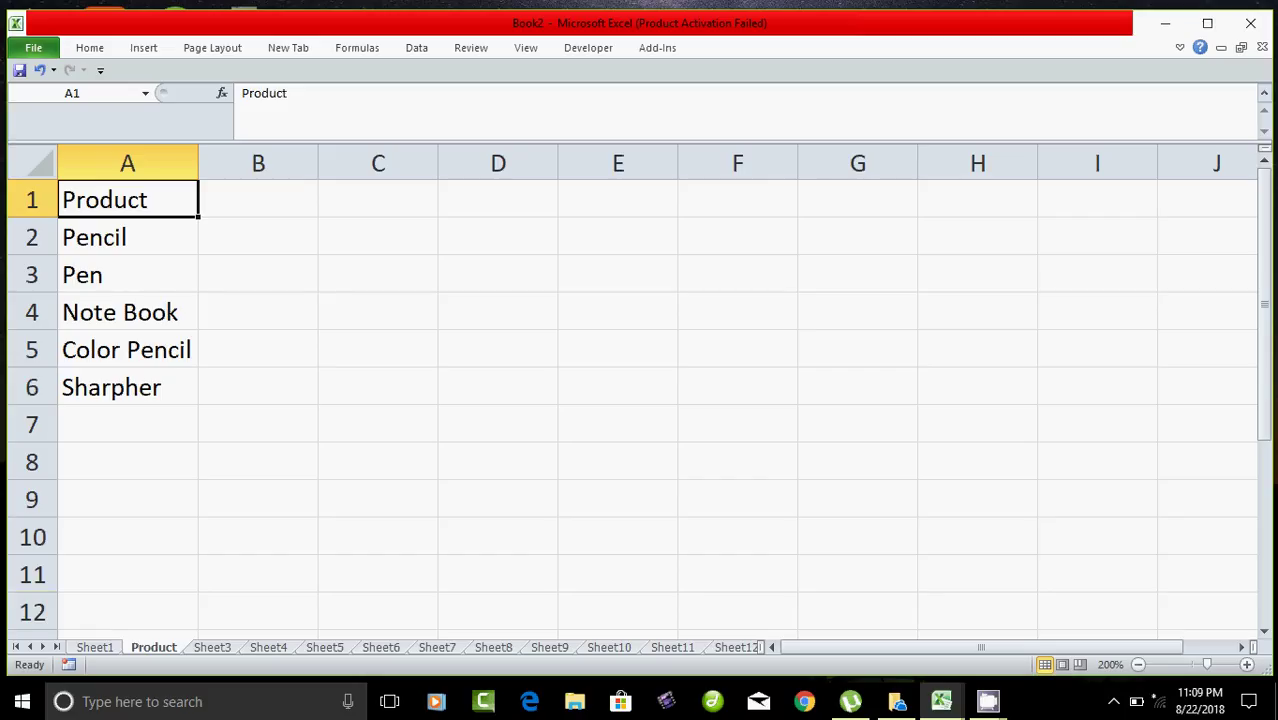
Replace scissors with Sharpher in Sheet1's A1 via its product drop-down, then return to the Product sheet
{"action": "key", "text": "ctrl+Page_Up"}
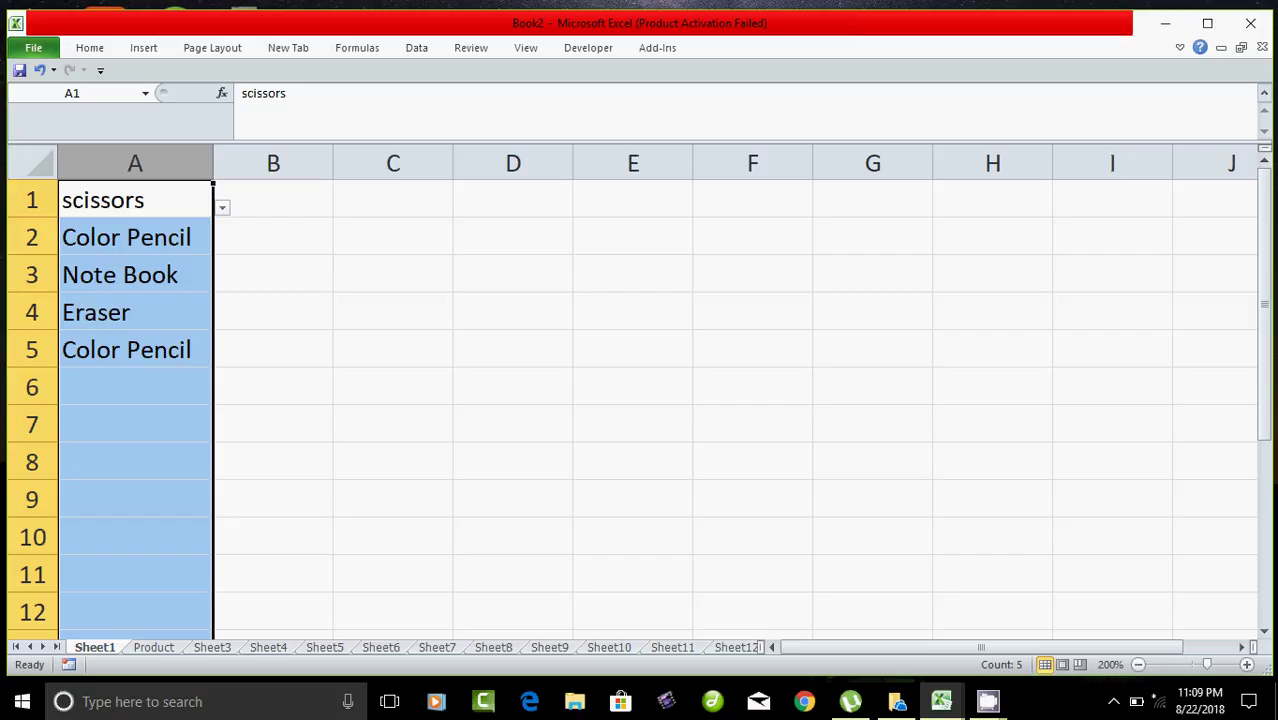
{"action": "key", "text": "alt+Down"}
{"action": "key", "text": "Down"}
{"action": "key", "text": "Down"}
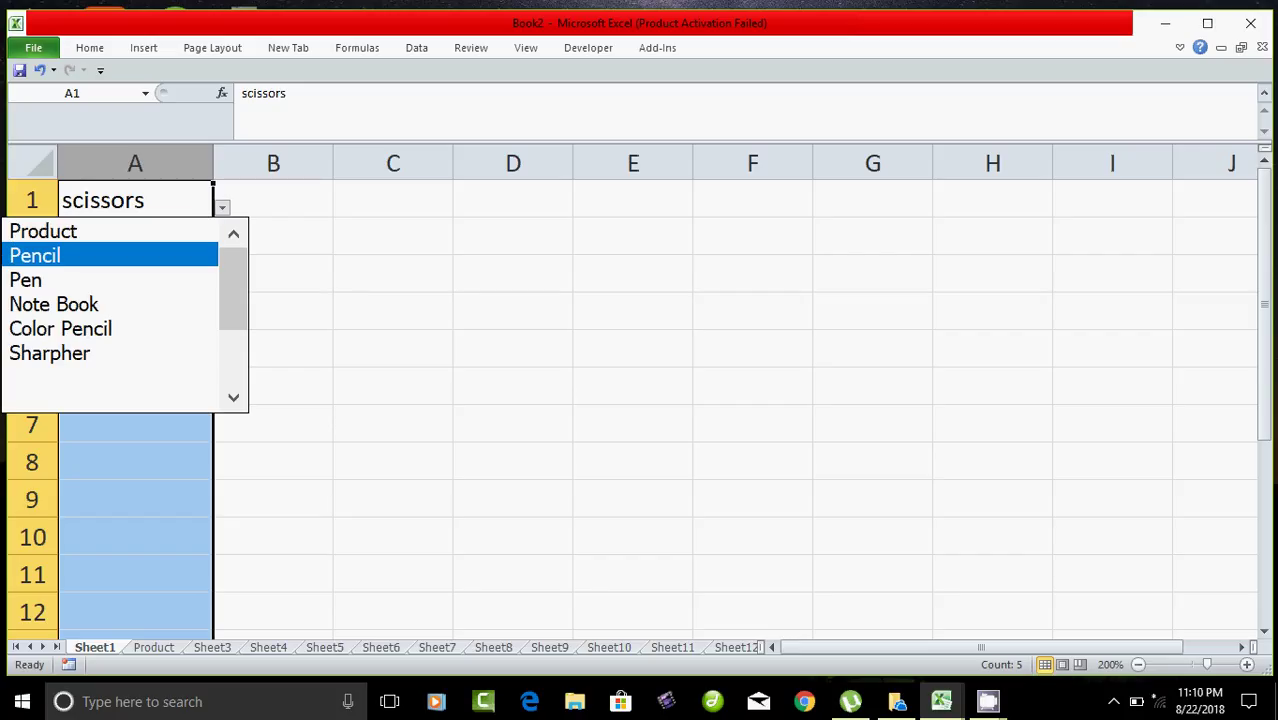
{"action": "key", "text": "Down"}
{"action": "key", "text": "Down"}
{"action": "key", "text": "Down"}
{"action": "key", "text": "Down"}
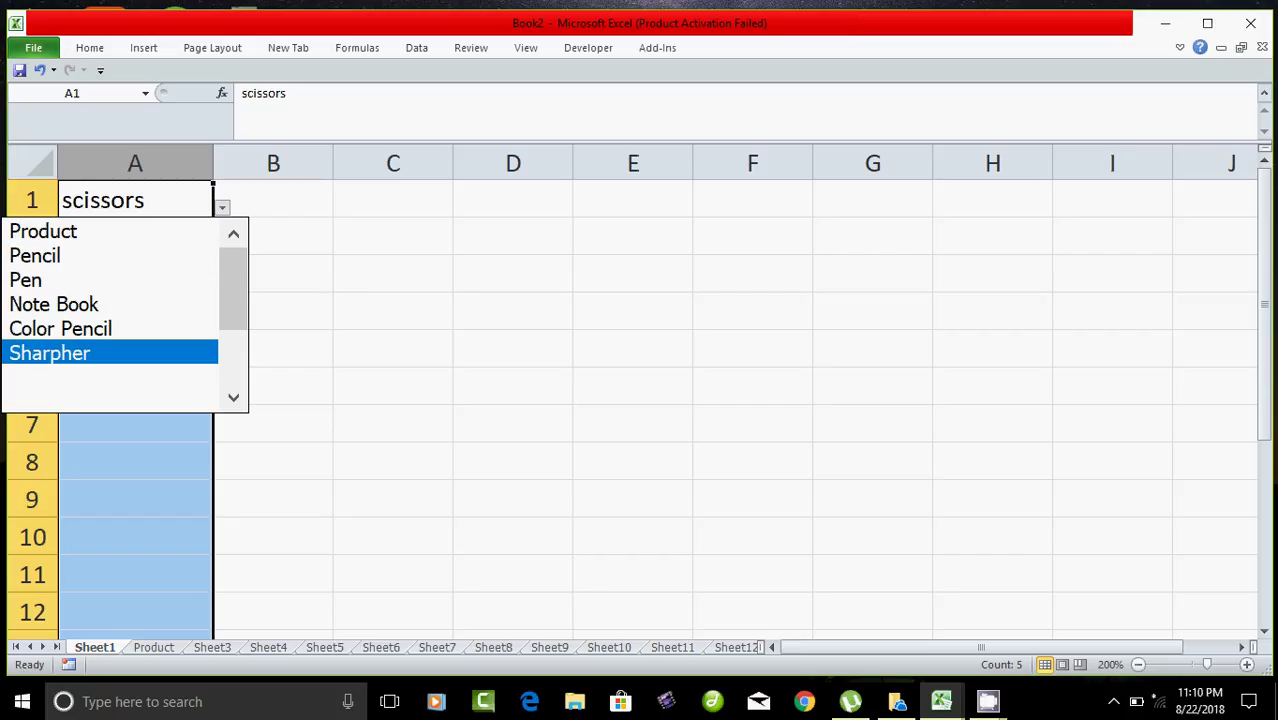
{"action": "key", "text": "Return"}
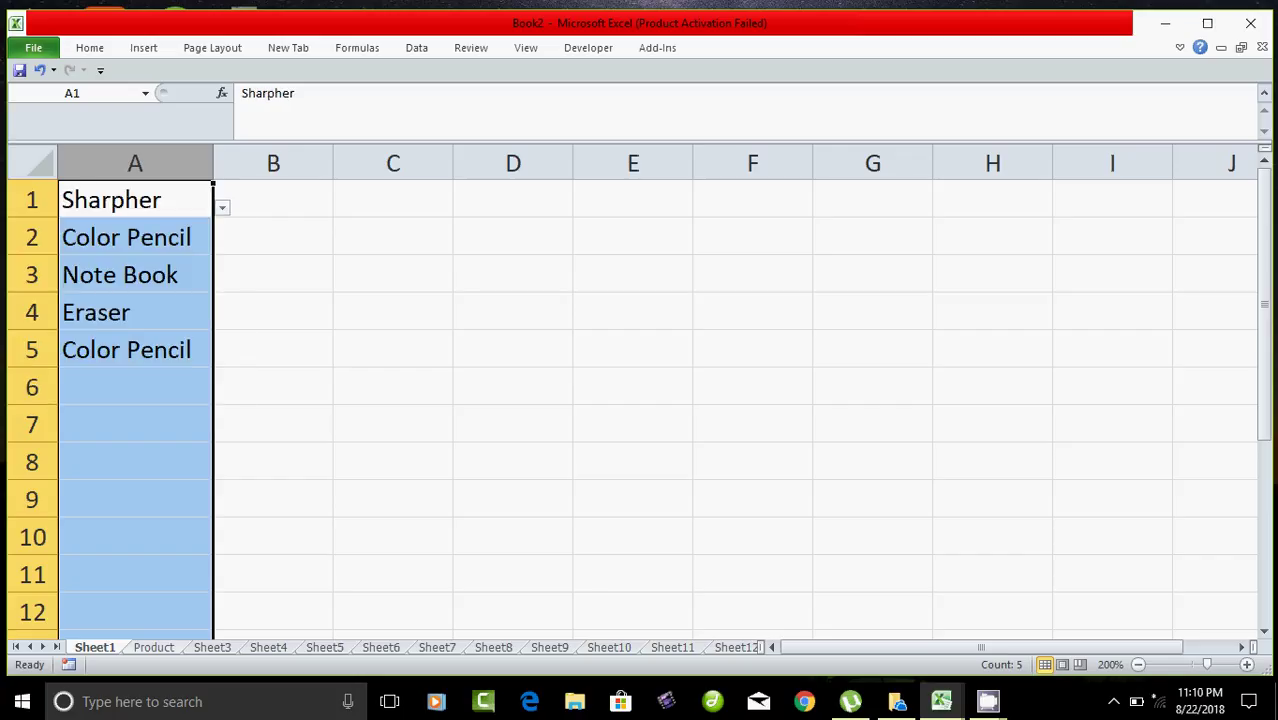
{"action": "key", "text": "ctrl+Page_Down"}
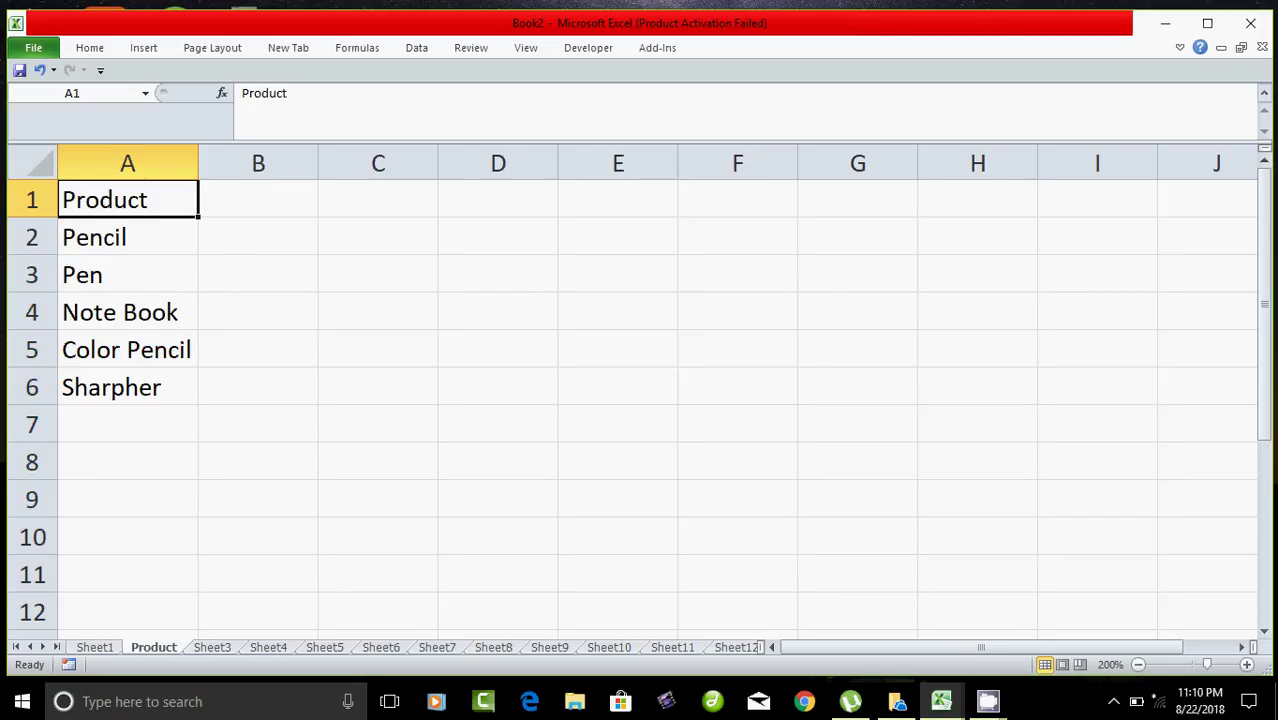
Select A7, the first empty cell below the Product list
{"action": "left_click", "coordinate": [127, 424]}
{"action": "left_click", "coordinate": [127, 498]}
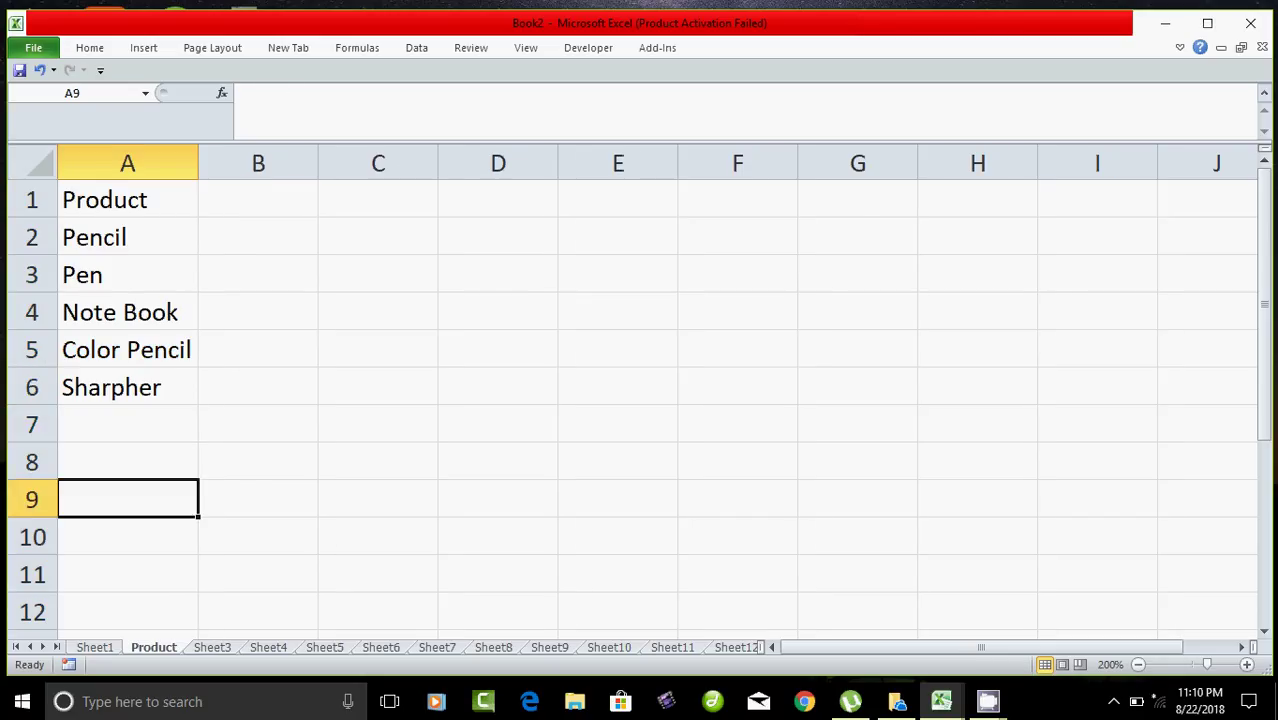
{"action": "left_click", "coordinate": [127, 536]}
{"action": "left_click", "coordinate": [127, 574]}
{"action": "left_click", "coordinate": [127, 498]}
{"action": "left_click", "coordinate": [127, 424]}
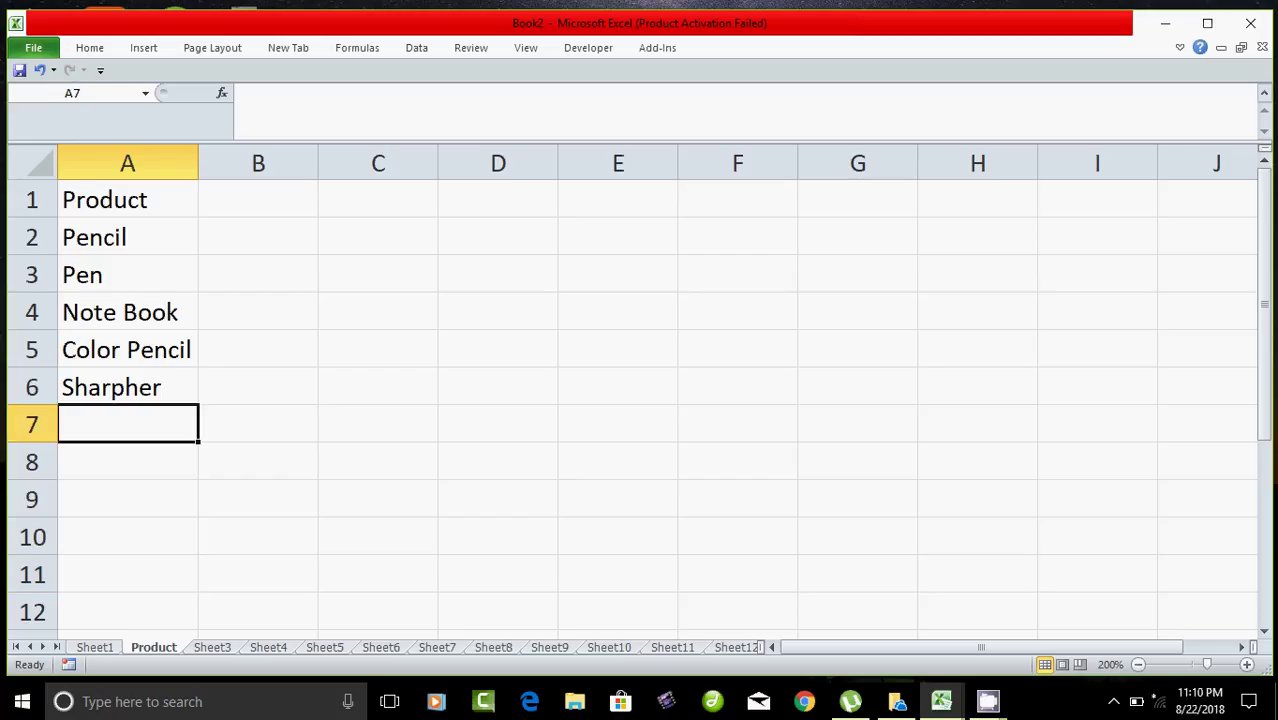
On Sheet1, browse A1's drop-down past Sharpher to the blank entries, leaving A1 unchanged
{"action": "key", "text": "ctrl+Page_Up"}
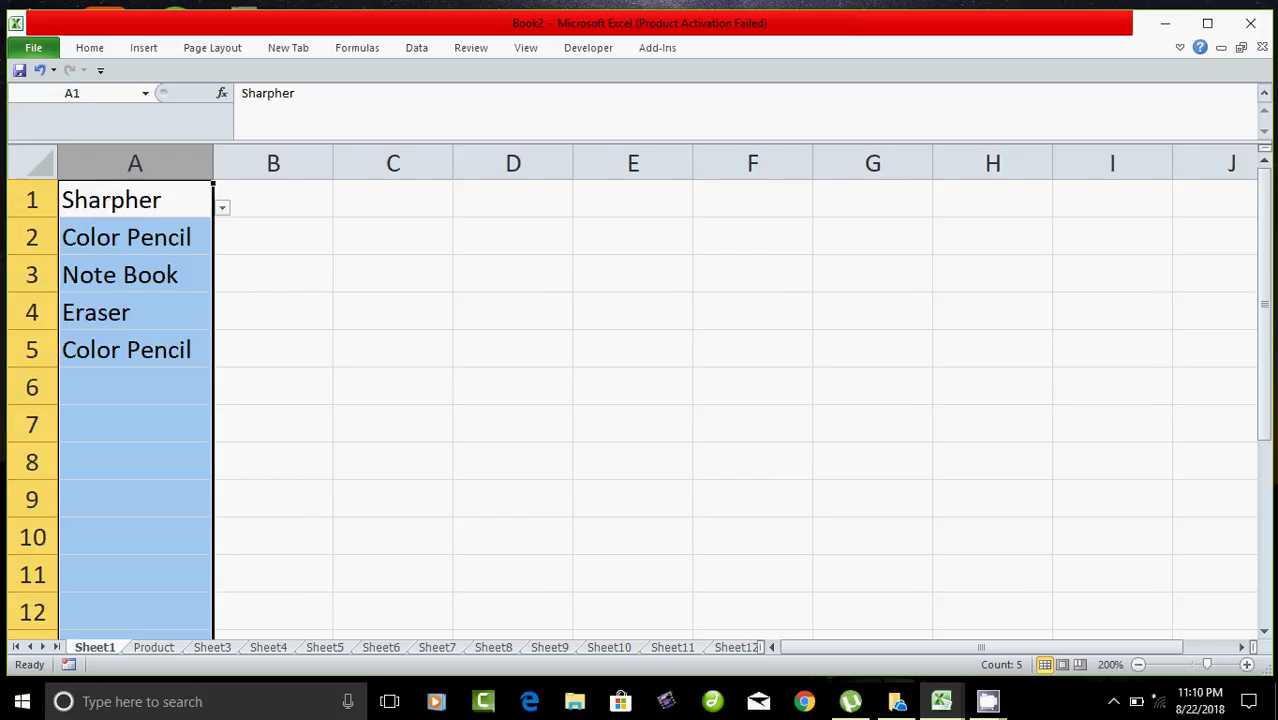
{"action": "key", "text": "alt+Down"}
{"action": "key", "text": "Down"}
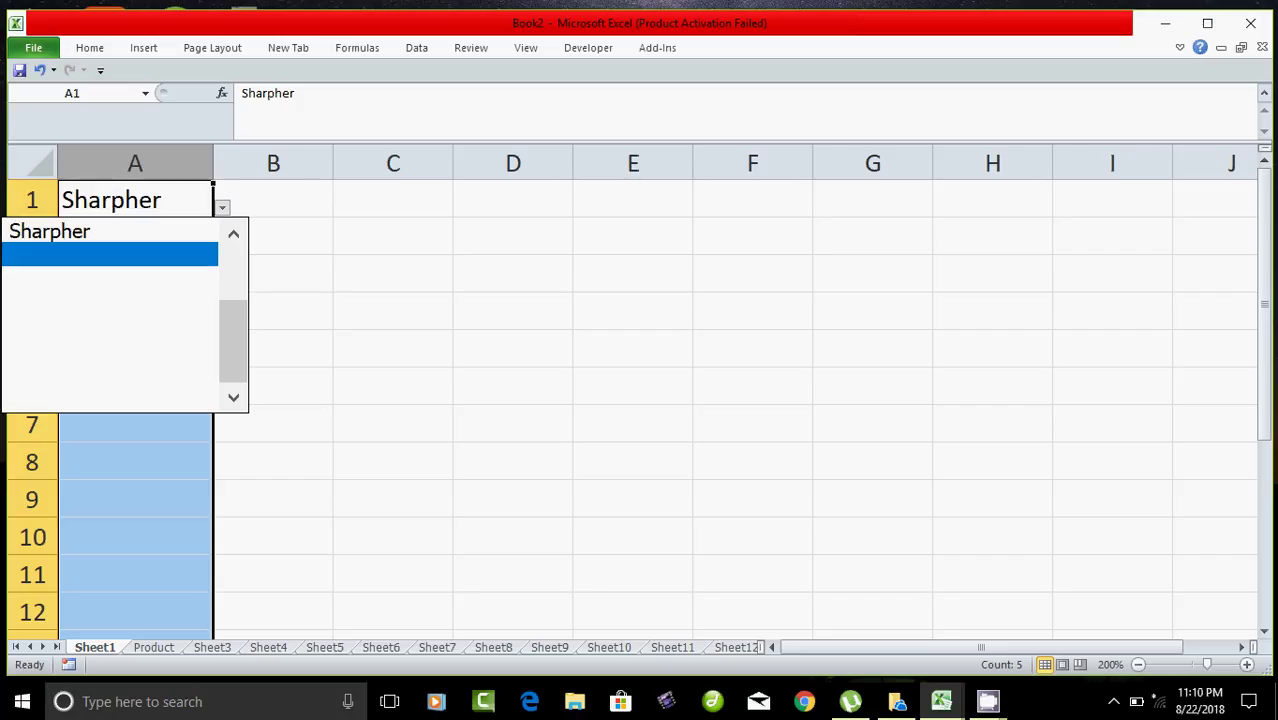
{"action": "scroll", "coordinate": [110, 300], "scroll_direction": "up", "scroll_amount": 2}
{"action": "scroll", "coordinate": [110, 300], "scroll_direction": "up", "scroll_amount": 1}
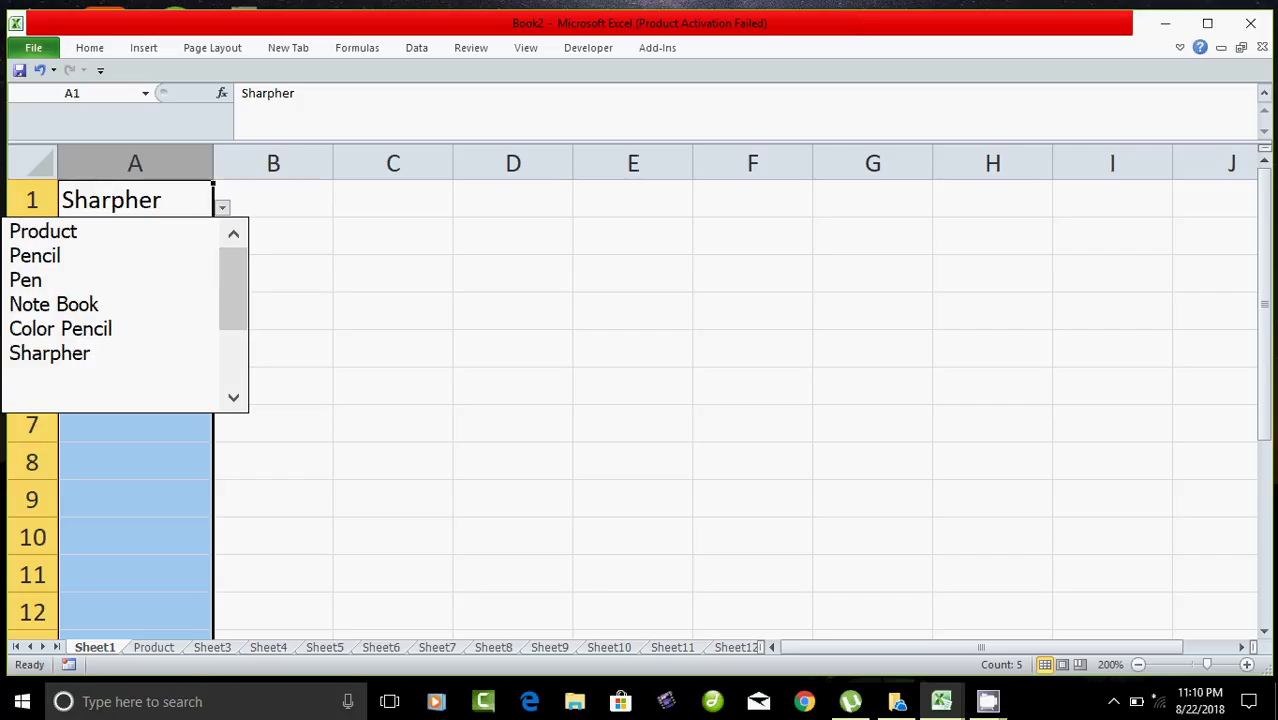
{"action": "key", "text": "Down"}
{"action": "key", "text": "Down"}
{"action": "key", "text": "Down"}
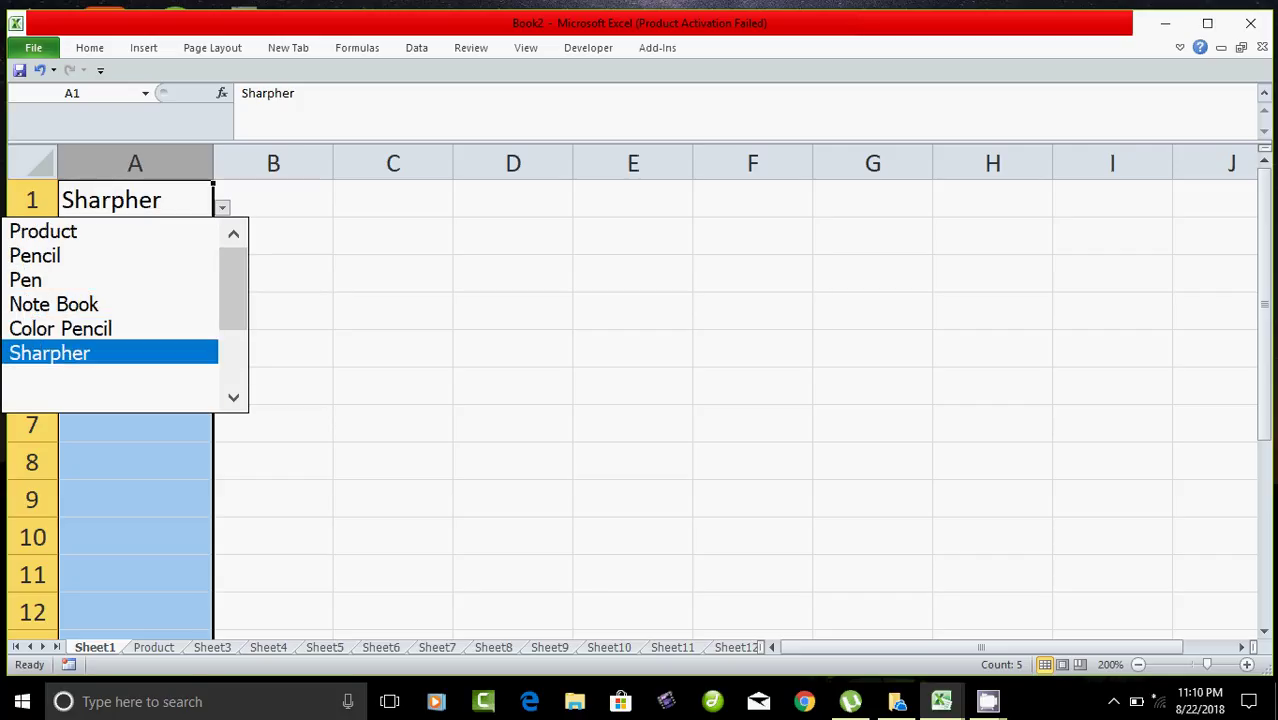
{"action": "key", "text": "Down"}
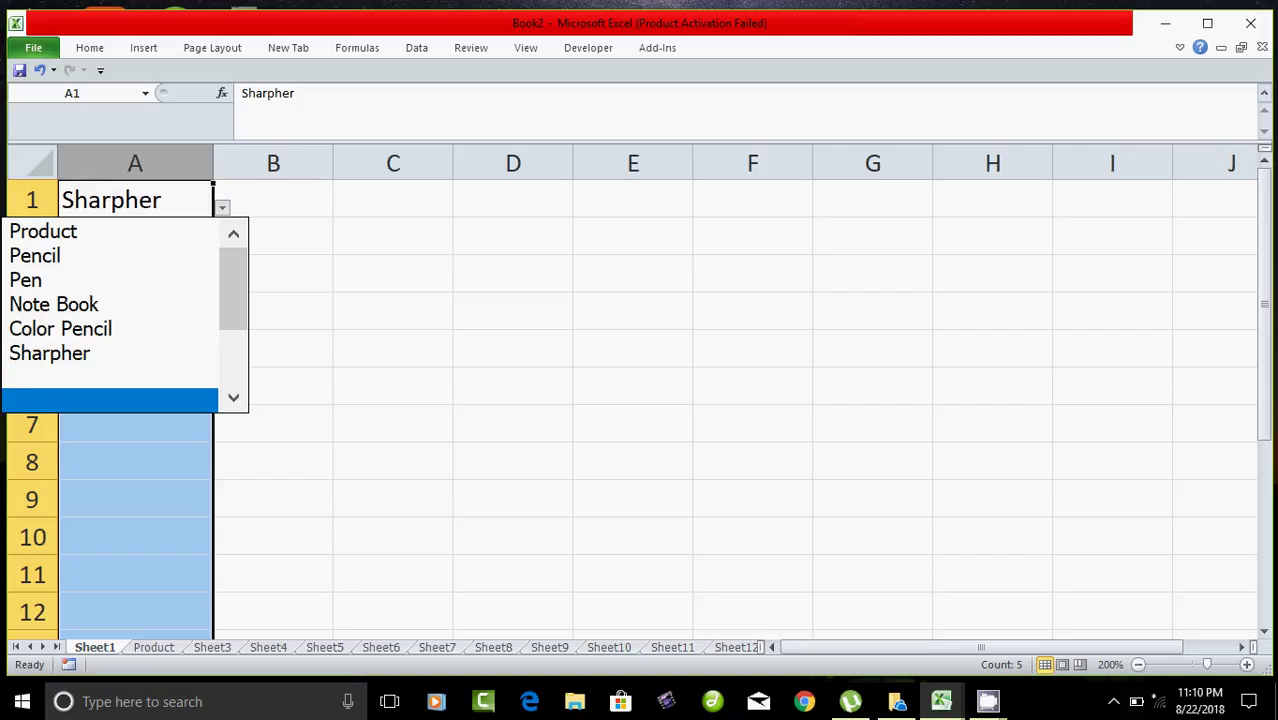
{"action": "key", "text": "Down"}
{"action": "key", "text": "Escape"}
Glance at the Product sheet, then reopen A1's list on Sheet1 to recheck the blank entries
{"action": "key", "text": "ctrl+Page_Down"}
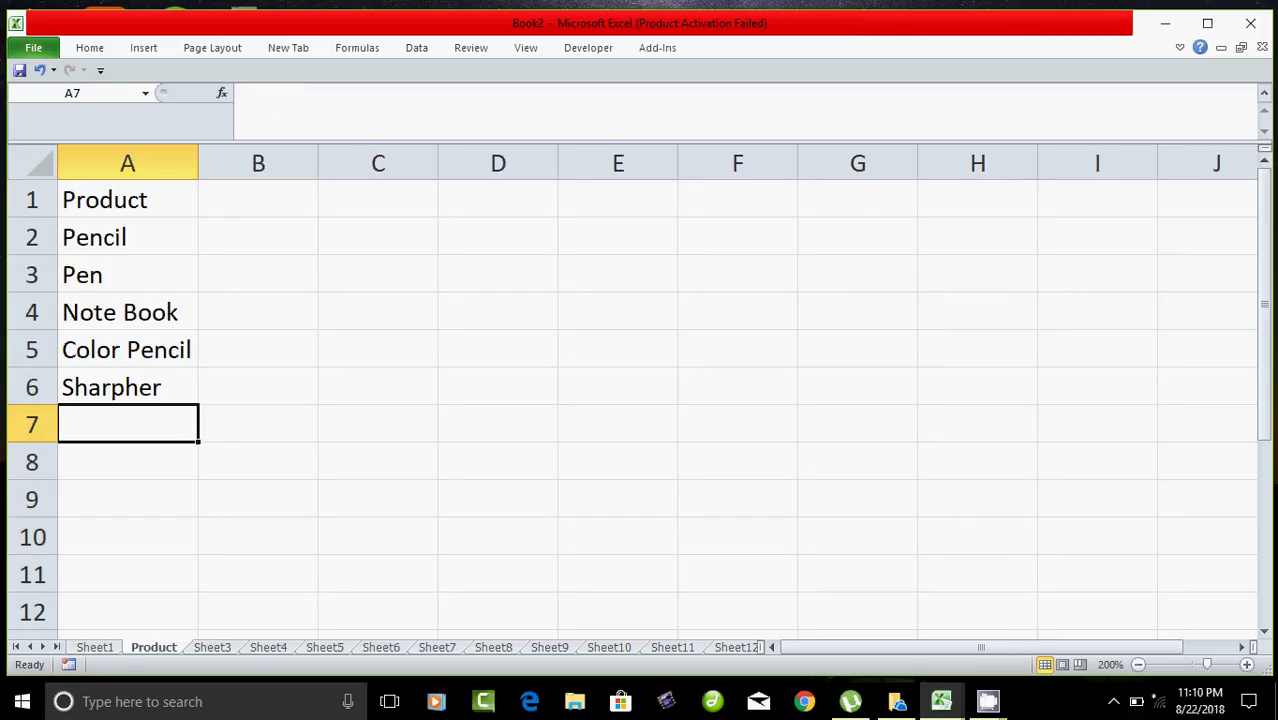
{"action": "key", "text": "ctrl+Page_Up"}
{"action": "key", "text": "alt+Down"}
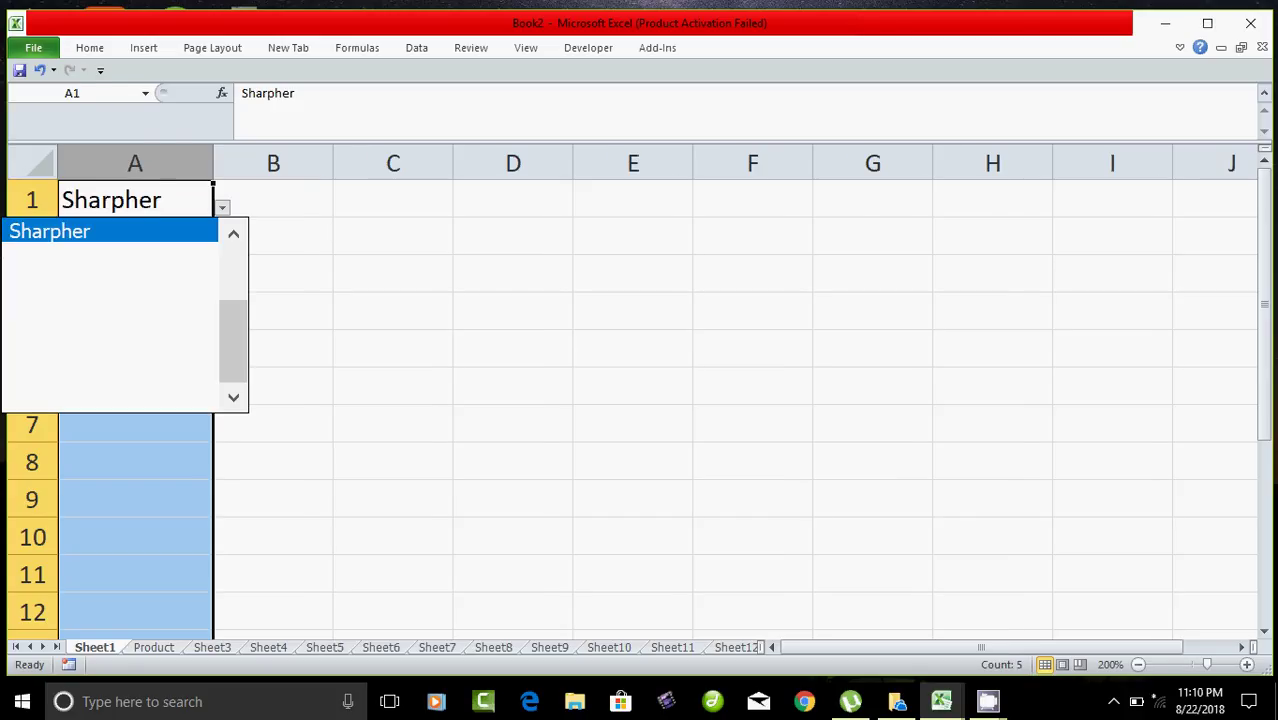
{"action": "key", "text": "Down"}
{"action": "key", "text": "Down"}
{"action": "key", "text": "Escape"}
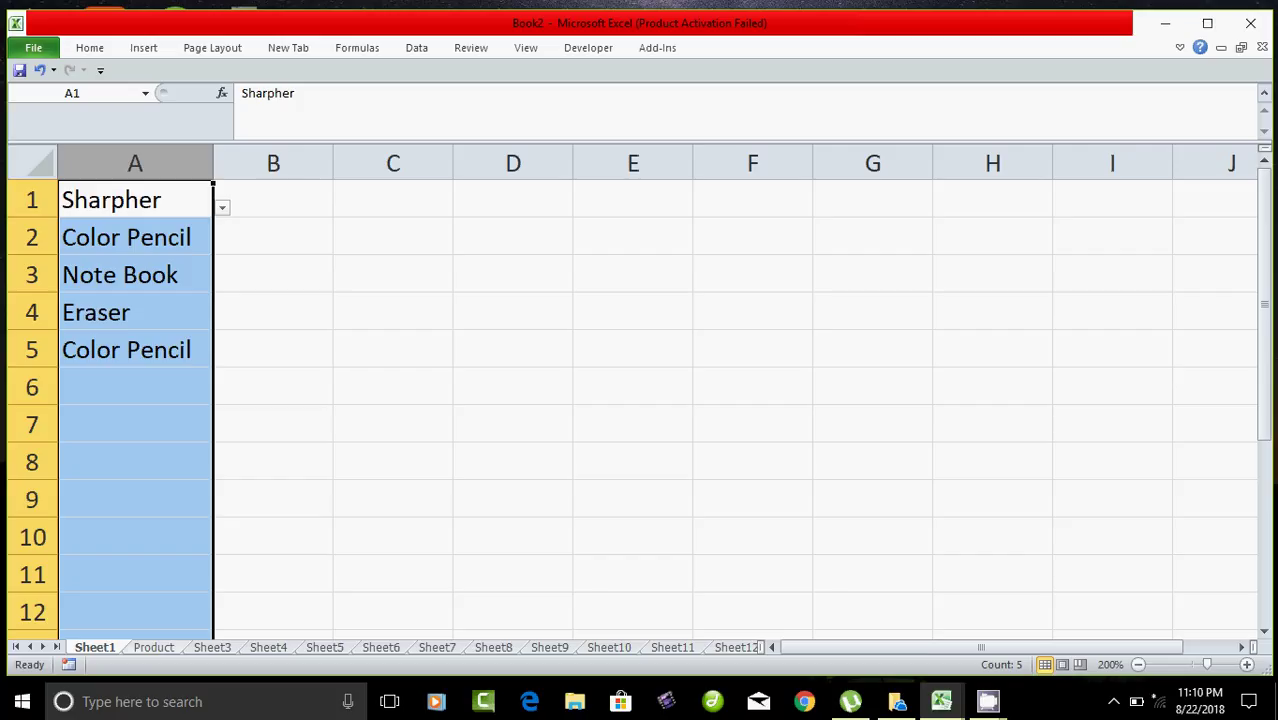
Select all of column A on Sheet1 and bring up the Formulas commands
{"action": "left_click", "coordinate": [393, 348]}
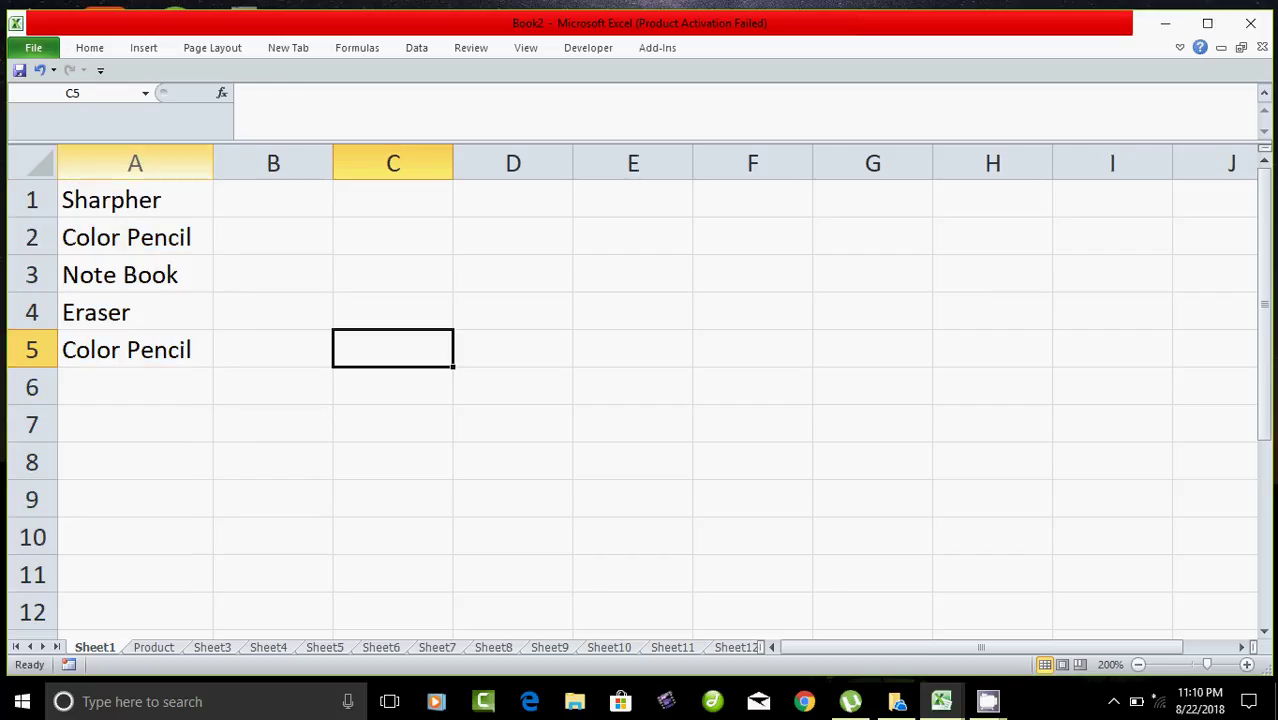
{"action": "left_click", "coordinate": [135, 163]}
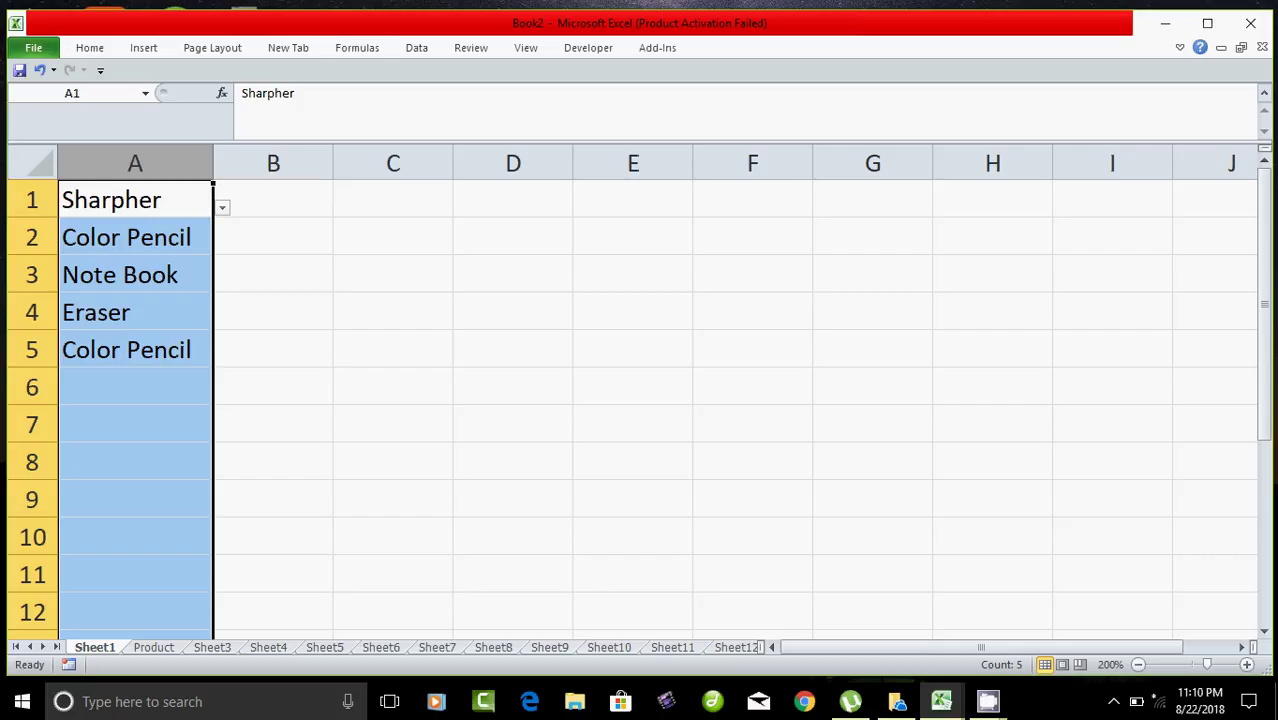
{"action": "left_click", "coordinate": [357, 47]}
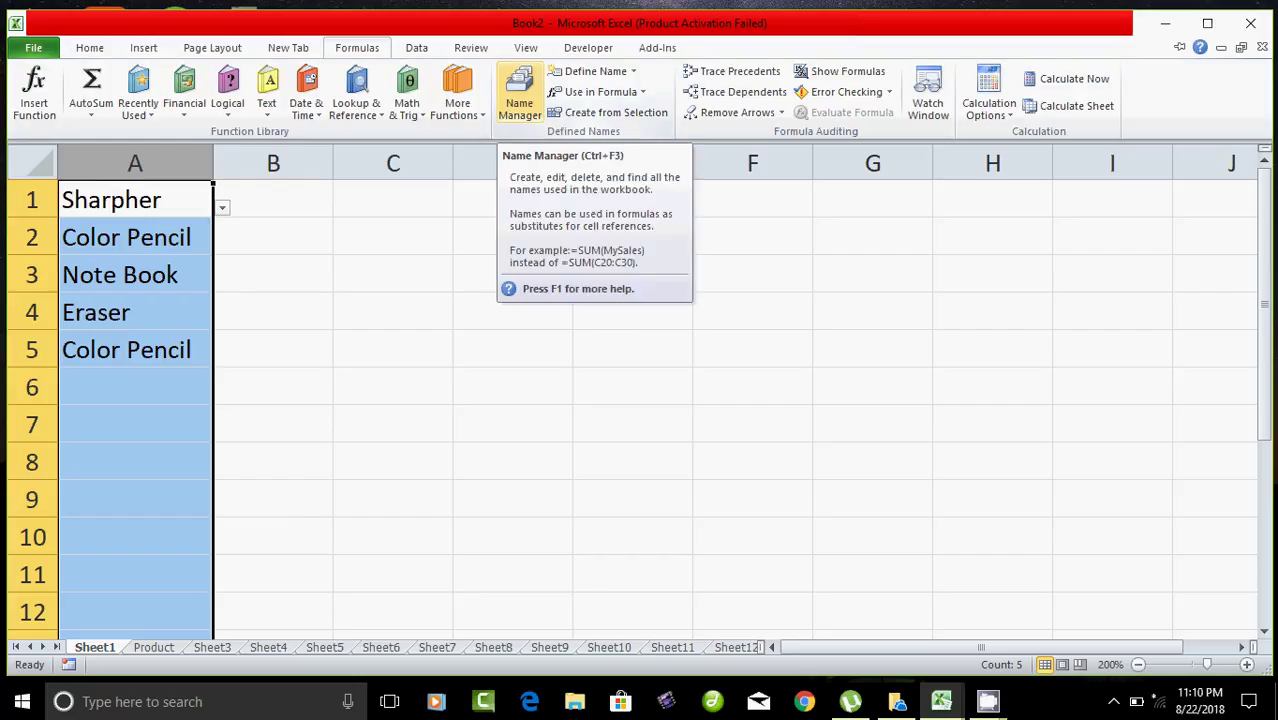
In Name Manager, redefine the Product name to refer to =Product!$A:$A, the whole column A
{"action": "left_click", "coordinate": [520, 92]}
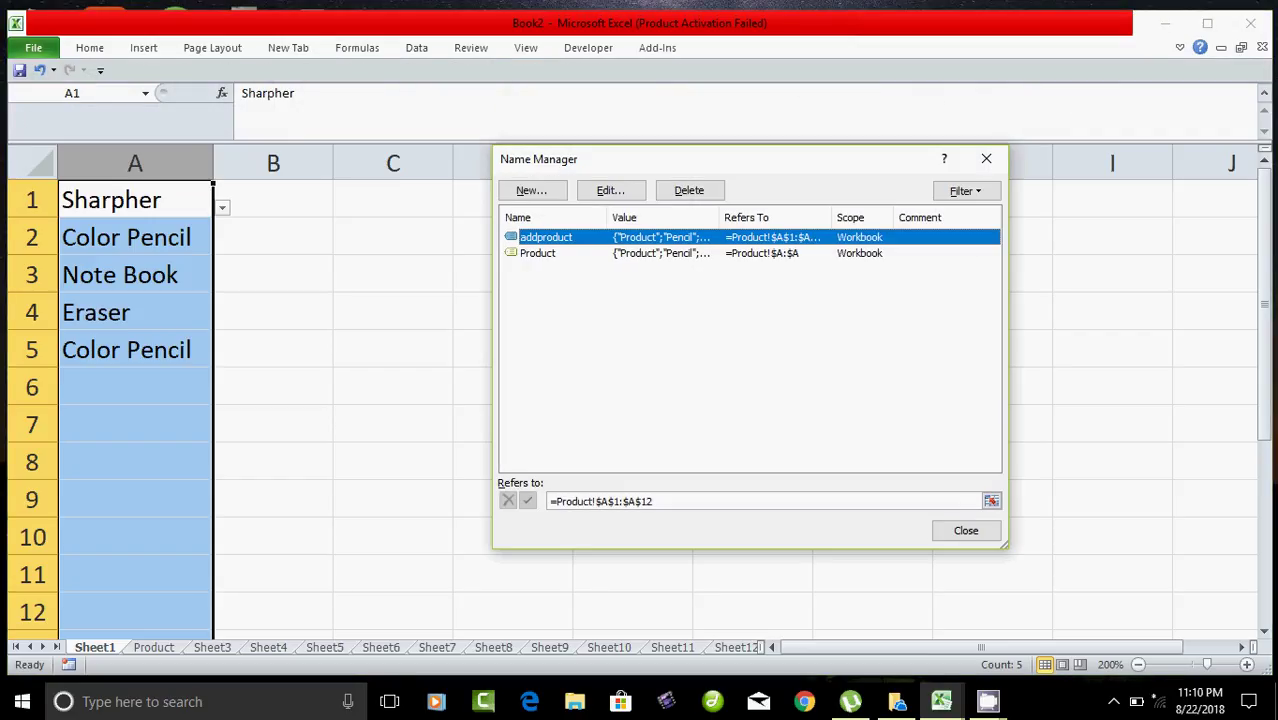
{"action": "left_click", "coordinate": [535, 253]}
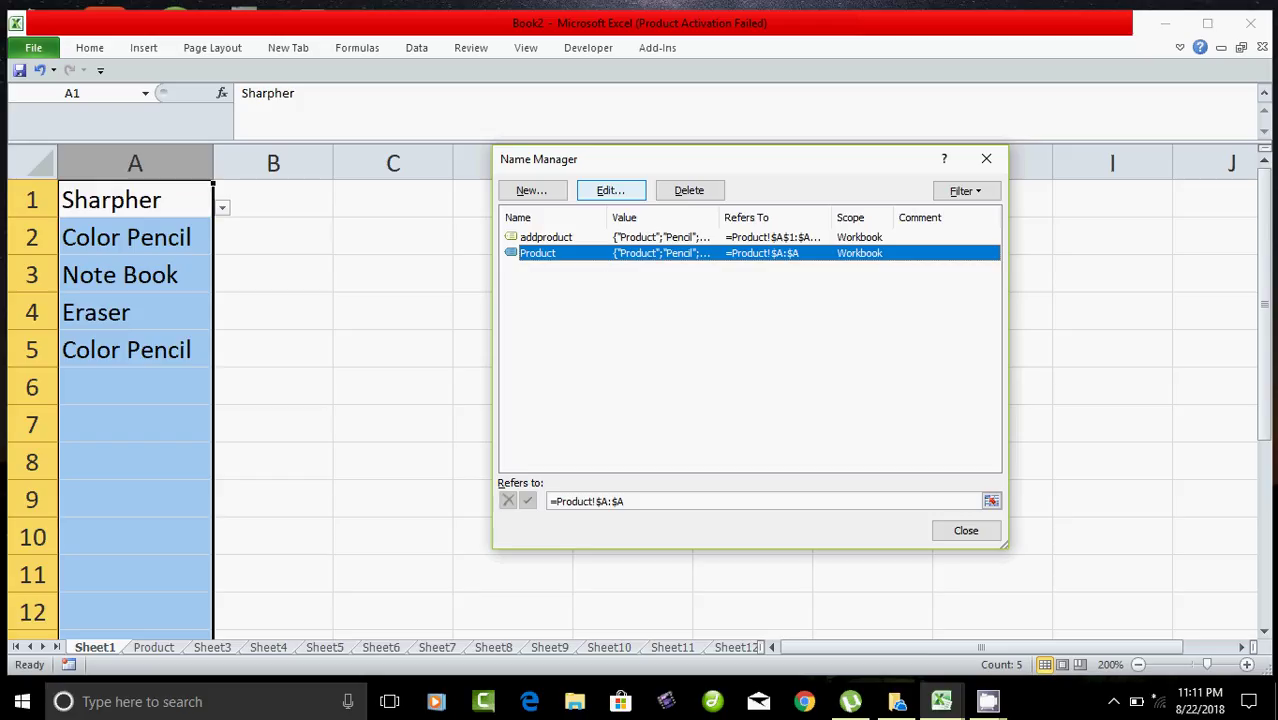
{"action": "left_click", "coordinate": [610, 190]}
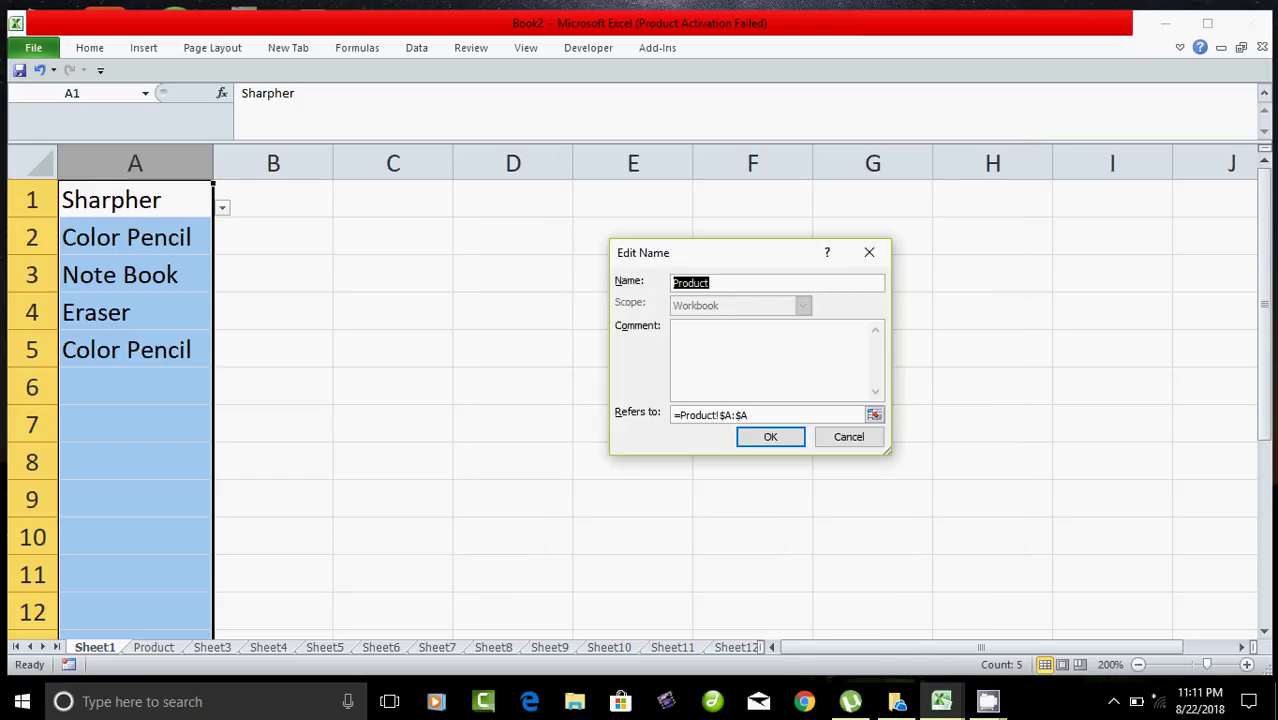
{"action": "left_click", "coordinate": [749, 414]}
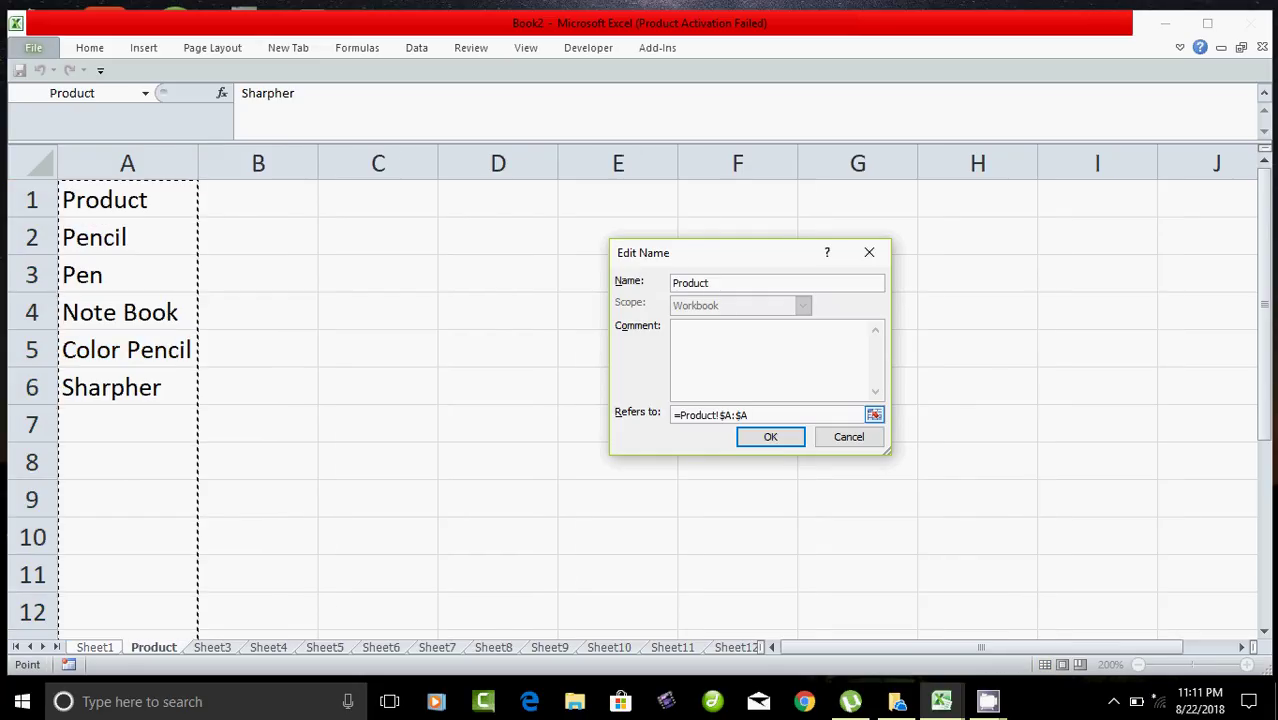
{"action": "left_click", "coordinate": [127, 163]}
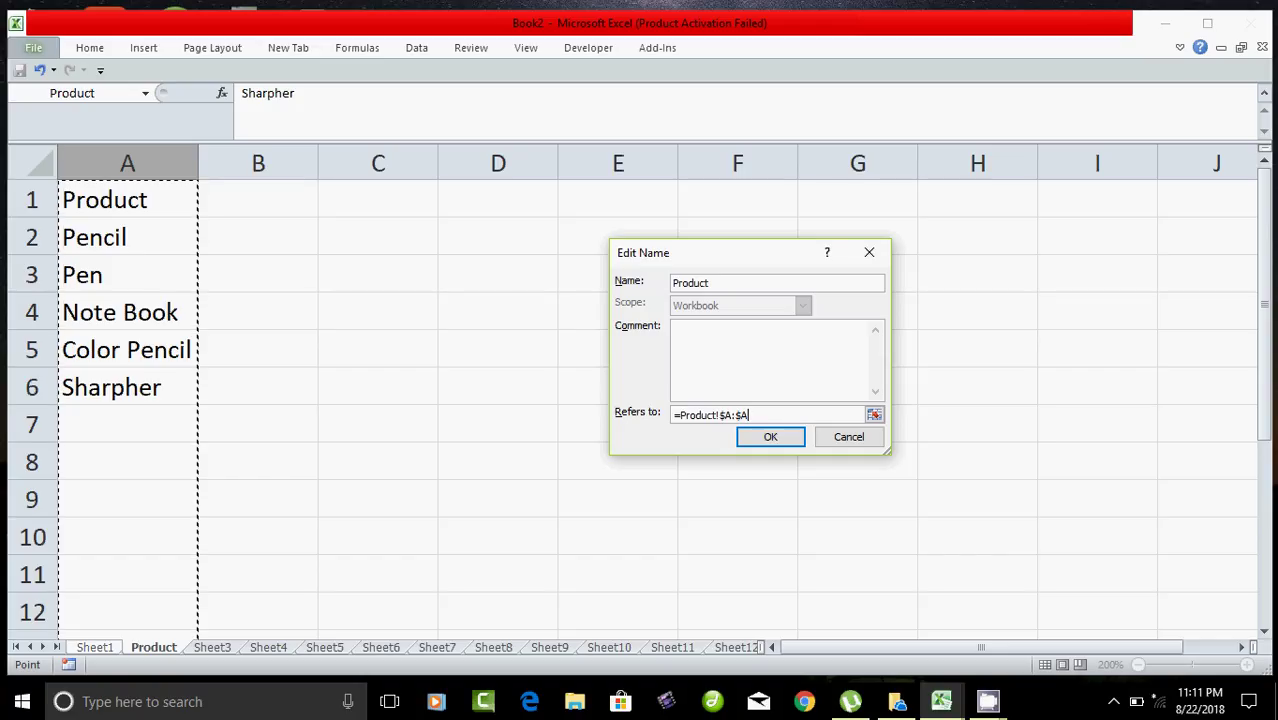
{"action": "key", "text": "Return"}
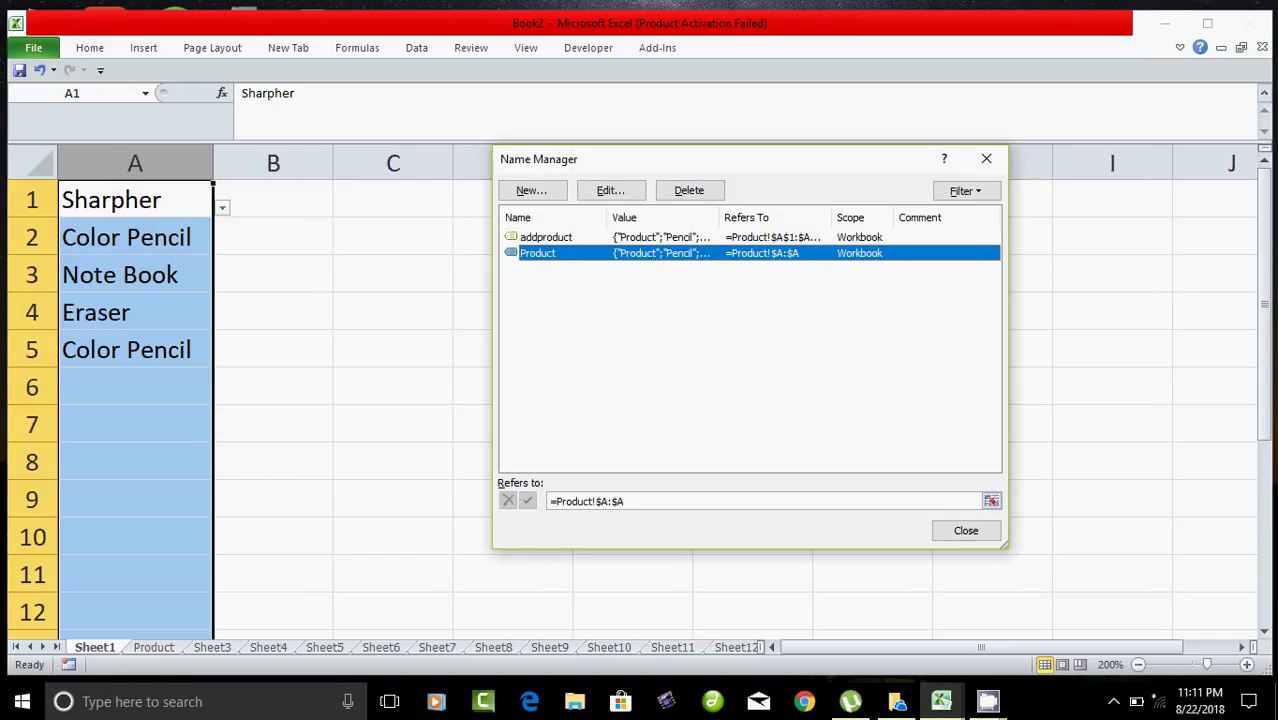
{"action": "left_click", "coordinate": [965, 530]}
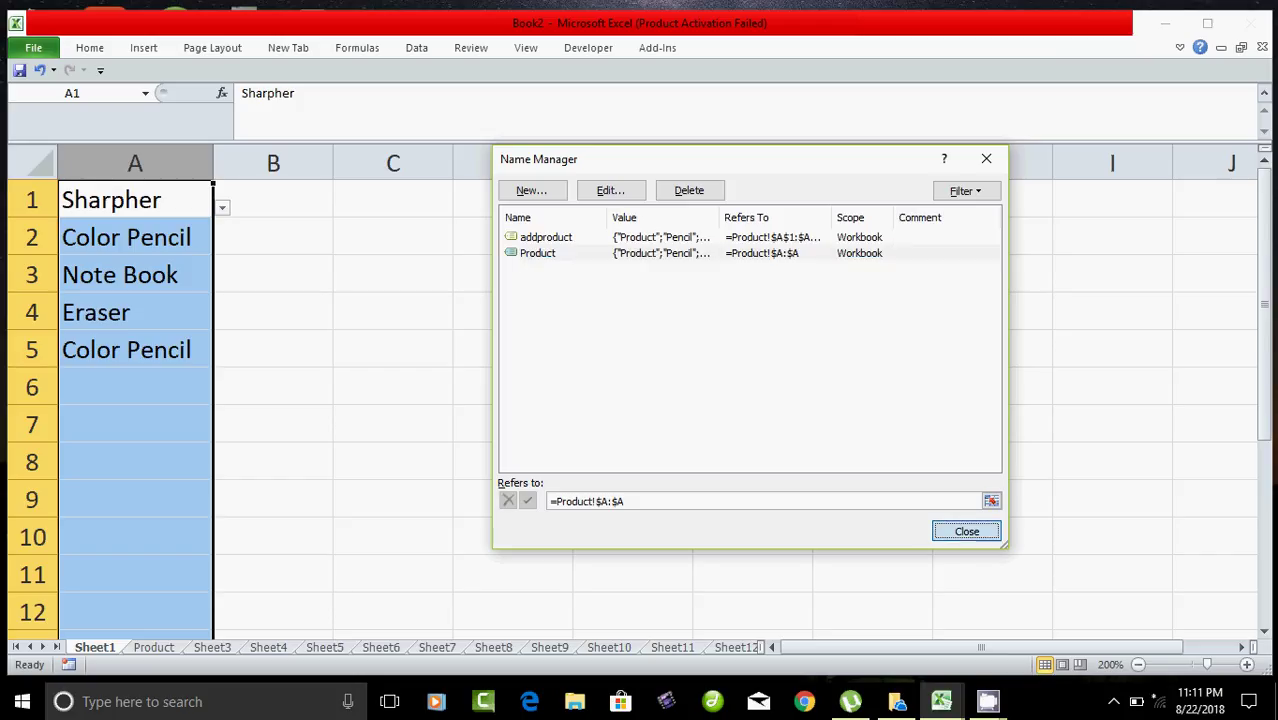
Add eraser, scissors, cutter, text book and ruler to A7:A11 on the Product sheet
{"action": "key", "text": "ctrl+Page_Down"}
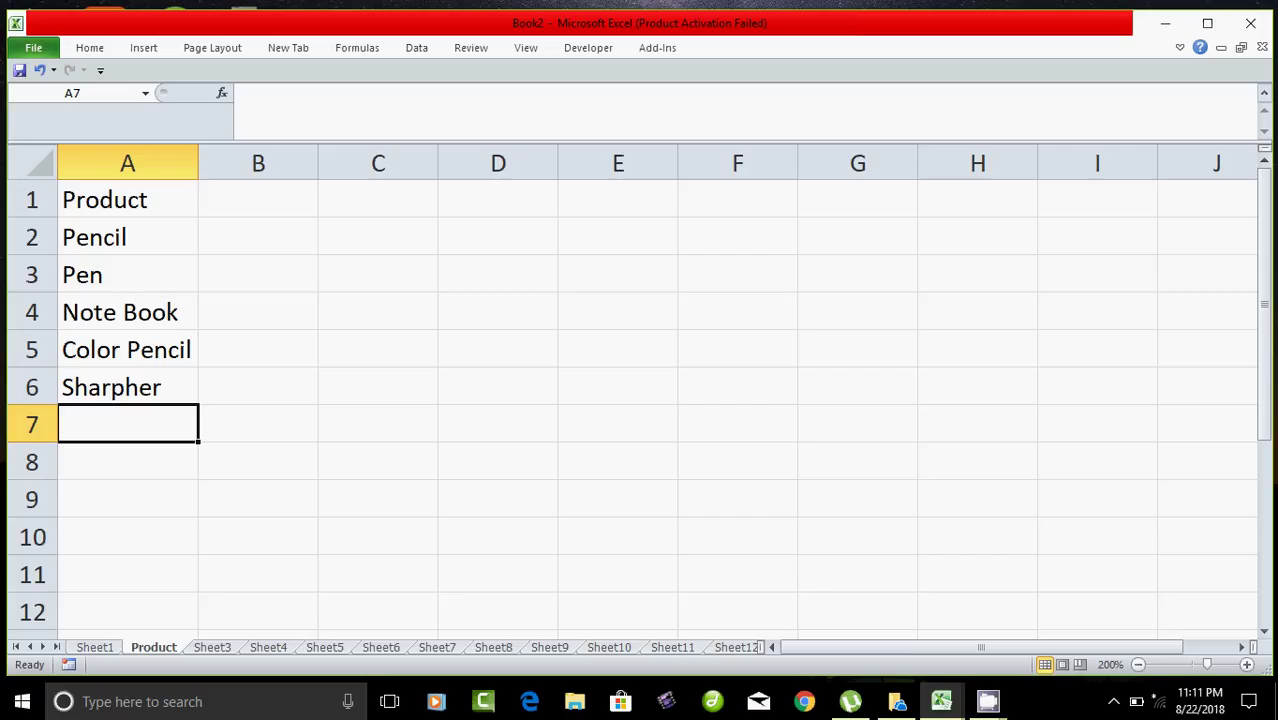
{"action": "type", "text": "er"}
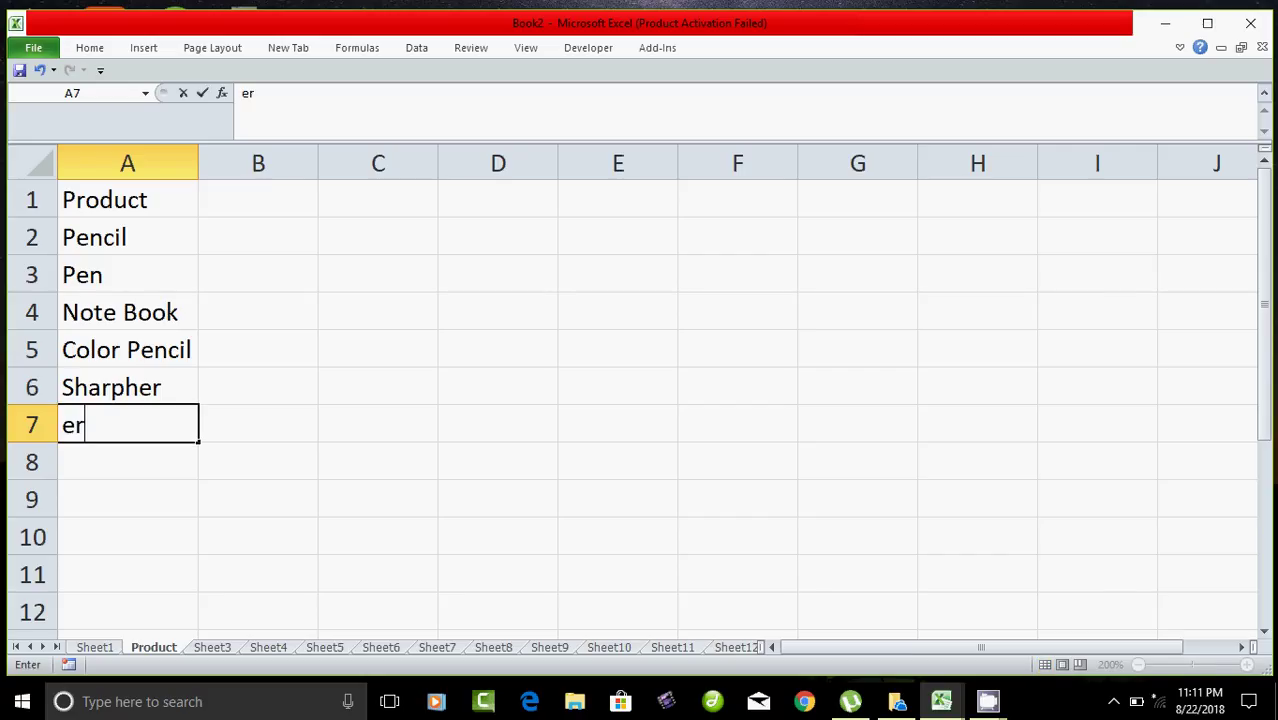
{"action": "type", "text": "aser"}
{"action": "key", "text": "Return"}
{"action": "type", "text": "s"}
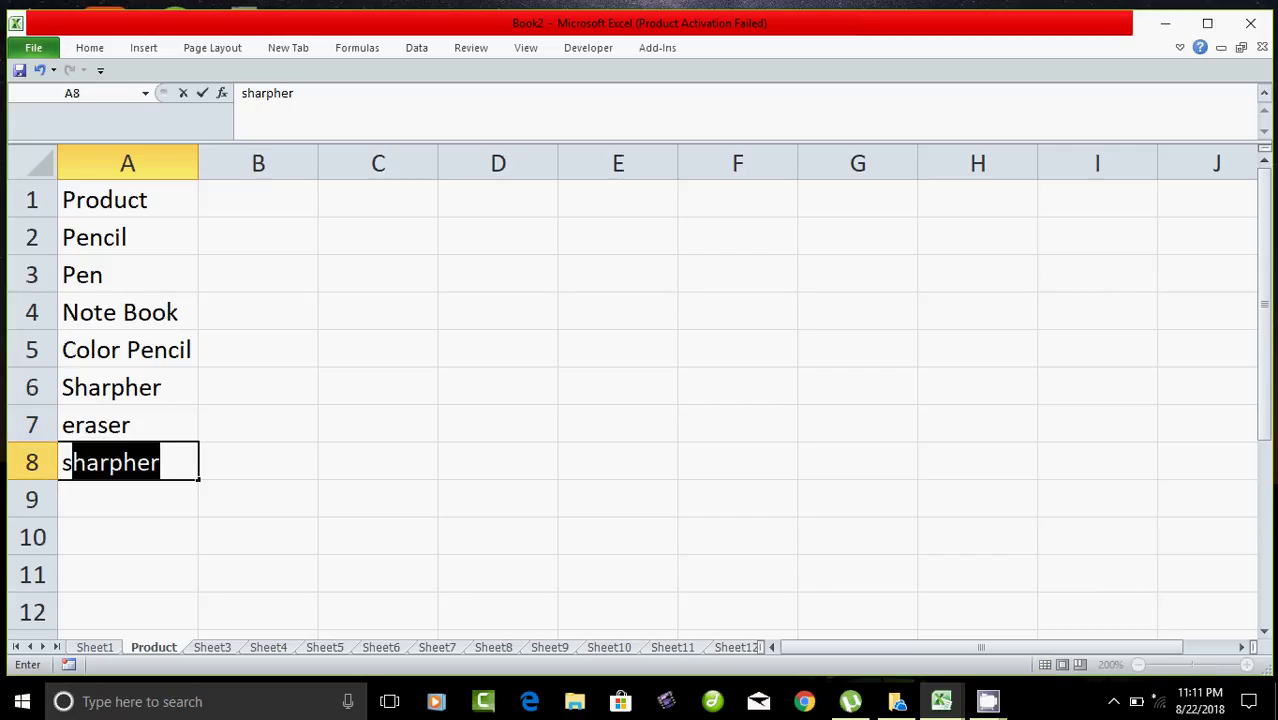
{"action": "type", "text": "cc"}
{"action": "key", "text": "BackSpace"}
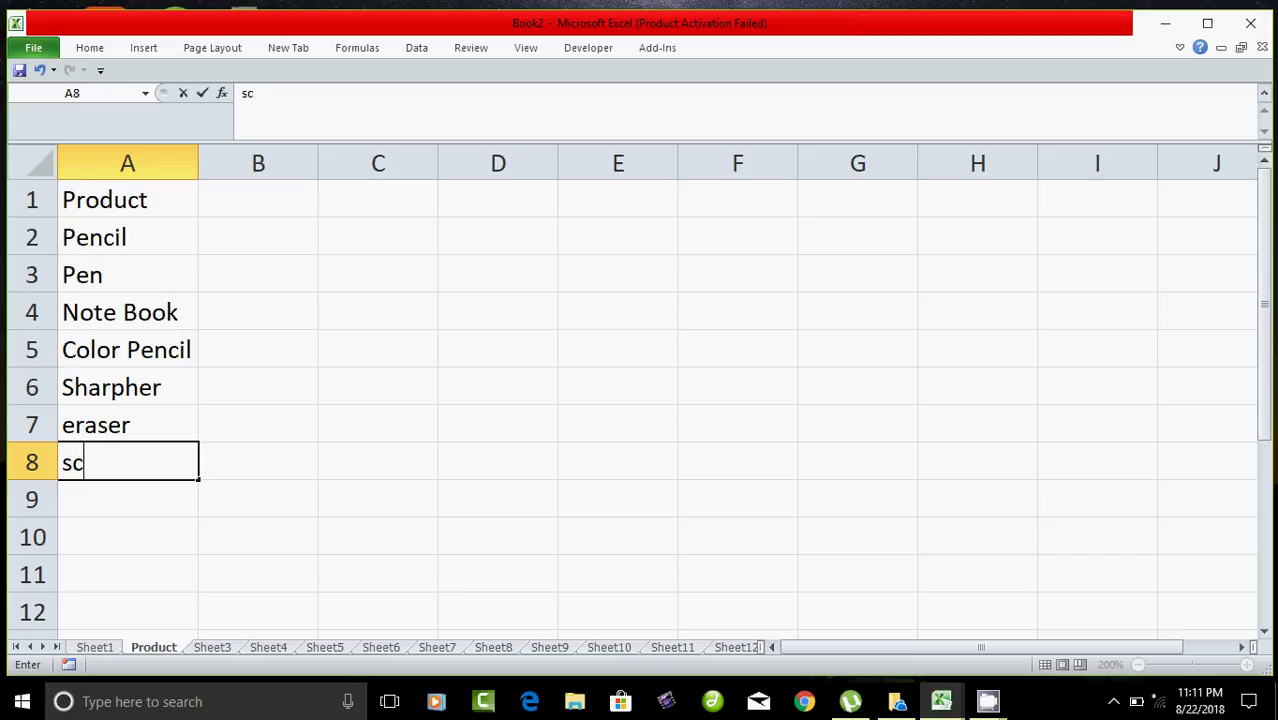
{"action": "type", "text": "issors"}
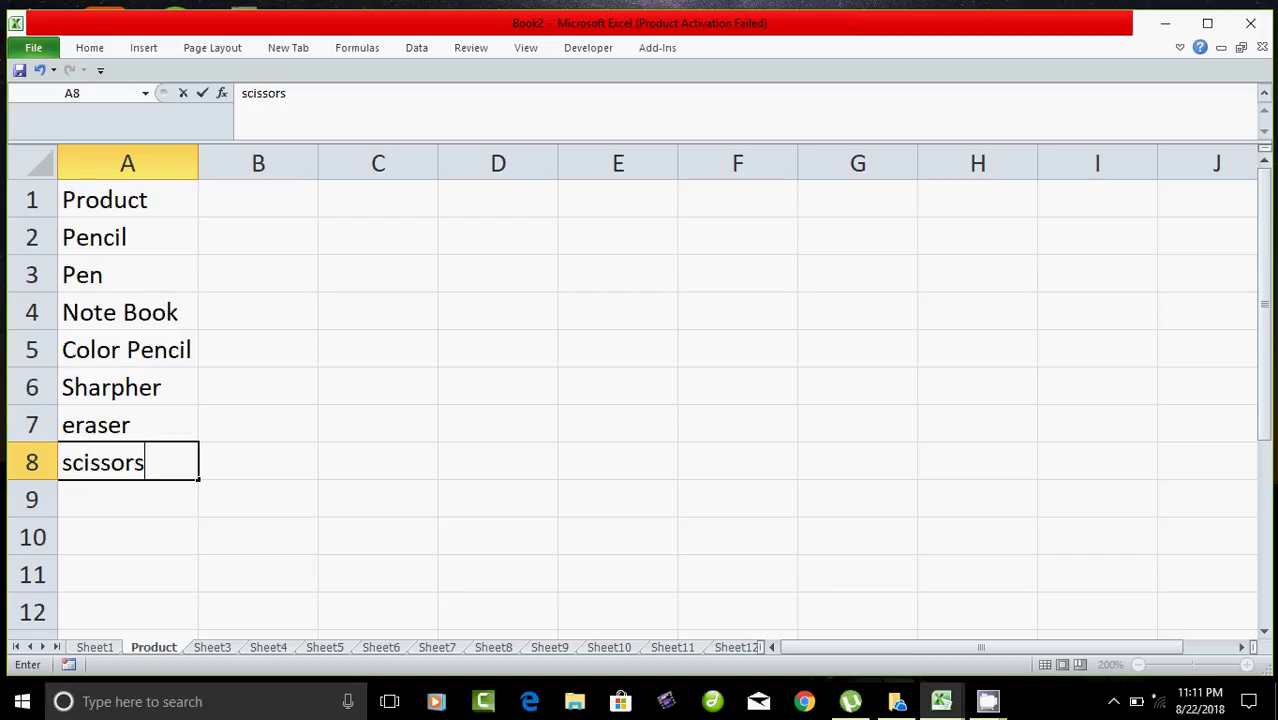
{"action": "key", "text": "Return"}
{"action": "type", "text": "cutte"}
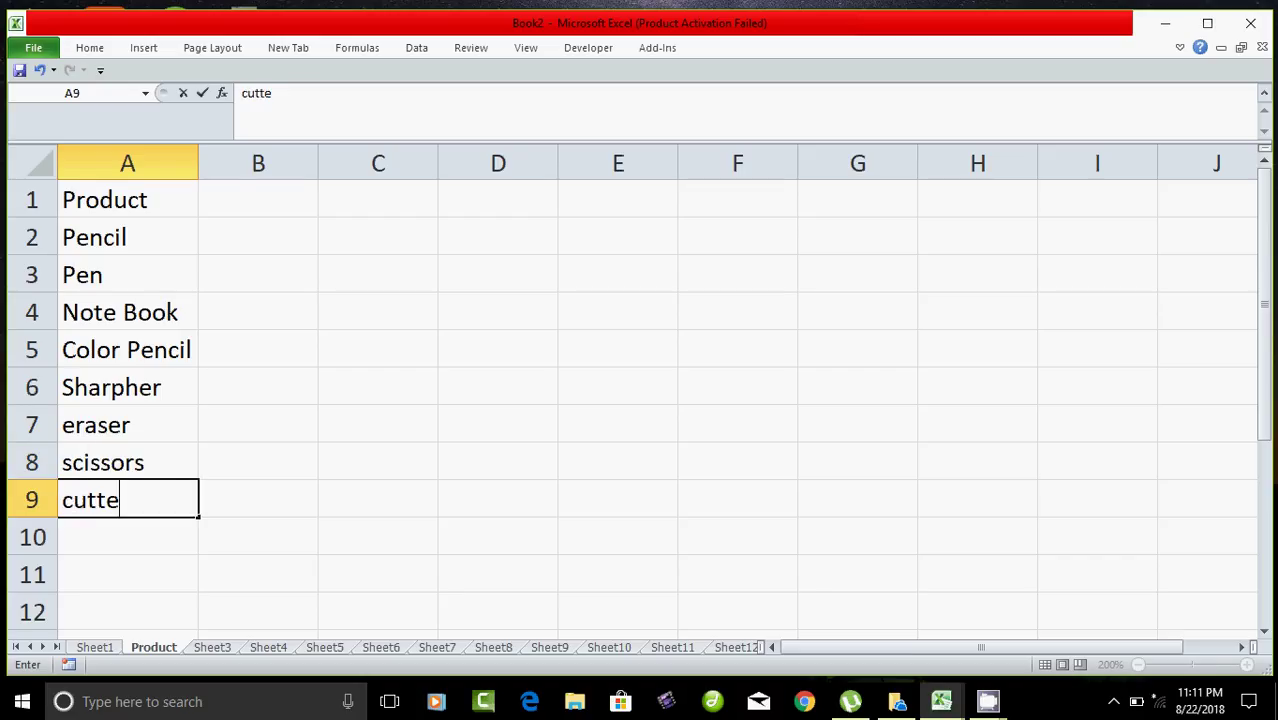
{"action": "type", "text": "r"}
{"action": "key", "text": "Return"}
{"action": "type", "text": "t"}
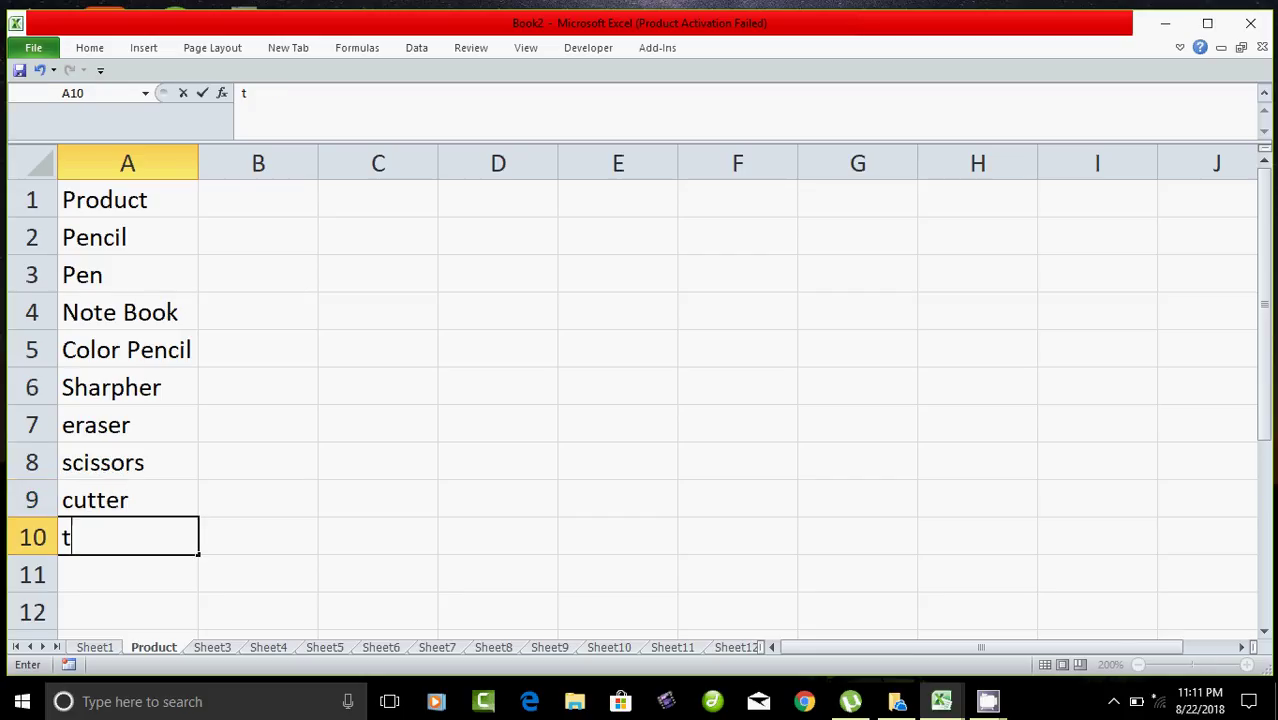
{"action": "type", "text": "ext b"}
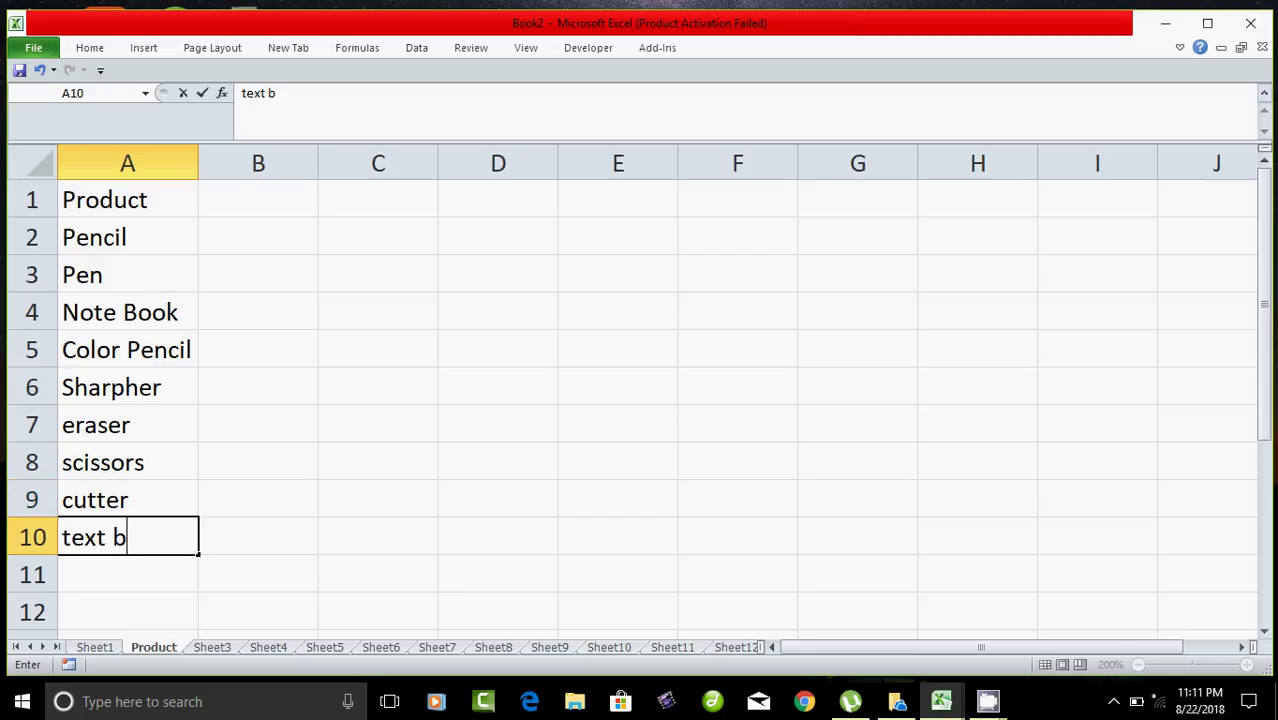
{"action": "type", "text": "ook"}
{"action": "key", "text": "Return"}
{"action": "type", "text": "r"}
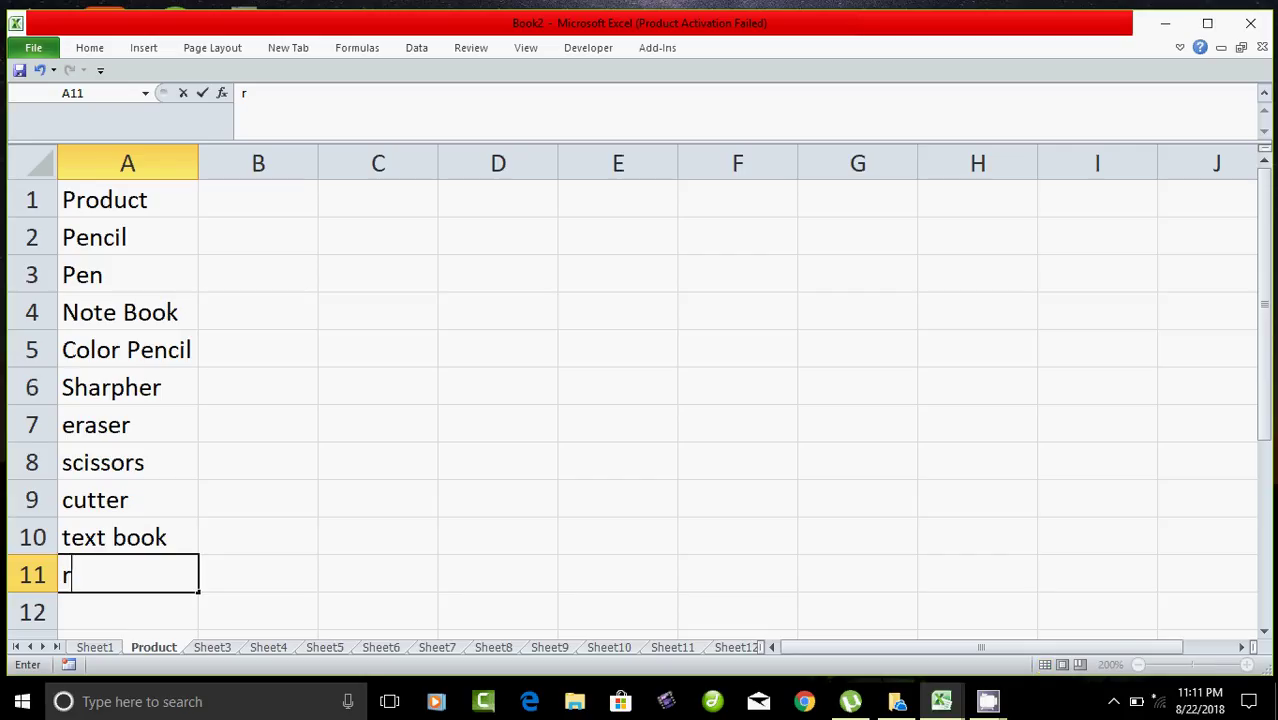
{"action": "type", "text": "uler"}
{"action": "key", "text": "Return"}
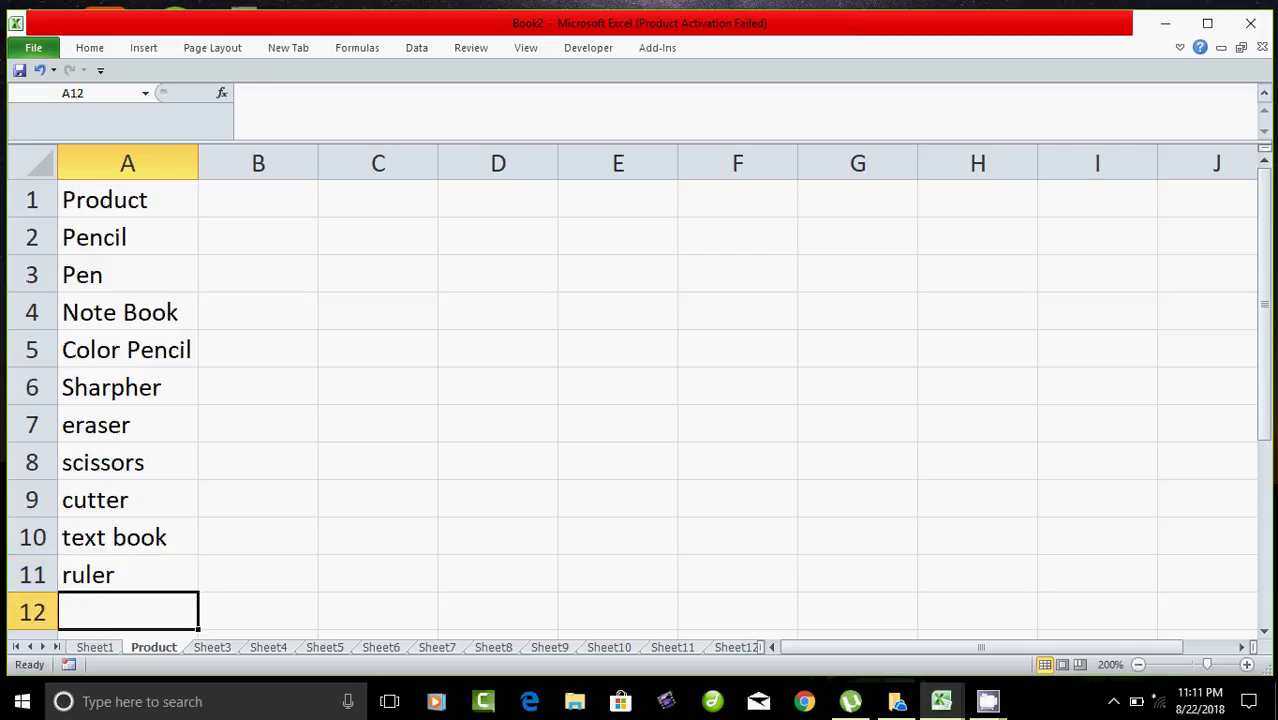
Select the new items from eraser downward, then go back to Sheet1
{"action": "left_click", "coordinate": [128, 425]}
{"action": "key", "text": "shift+Down"}
{"action": "key", "text": "shift+Down"}
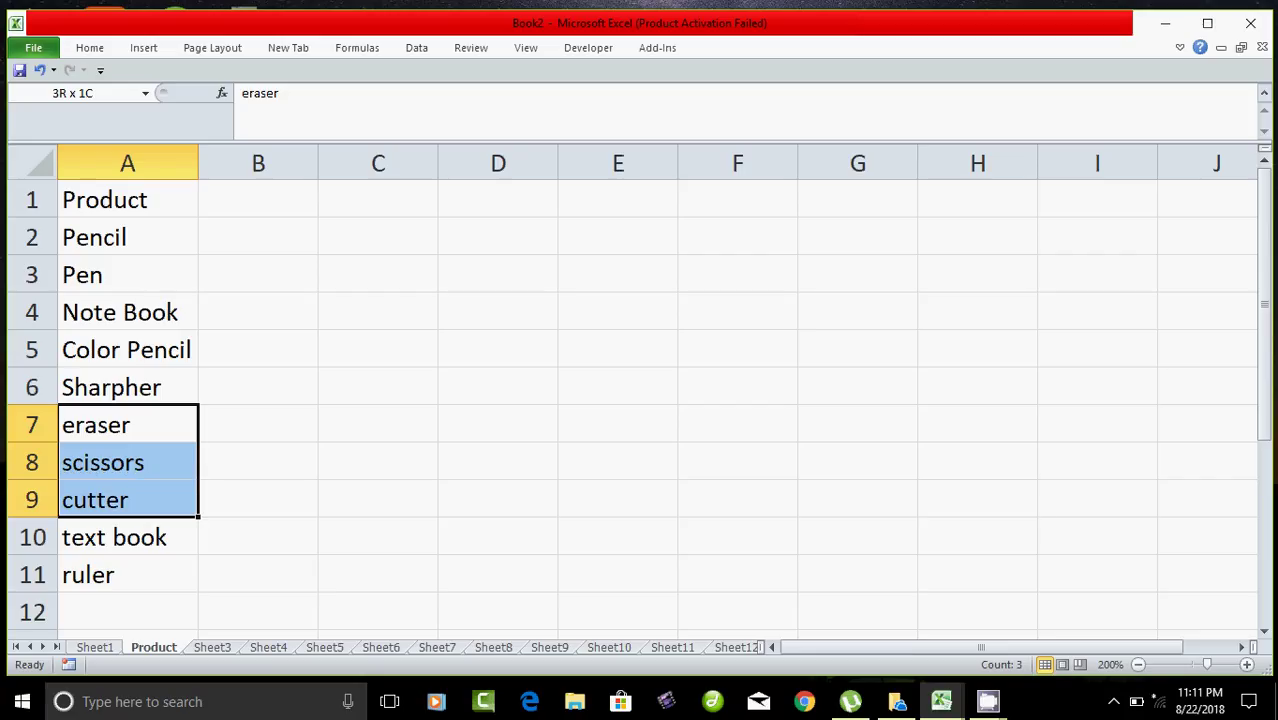
{"action": "key", "text": "shift+Down"}
{"action": "key", "text": "shift+Down"}
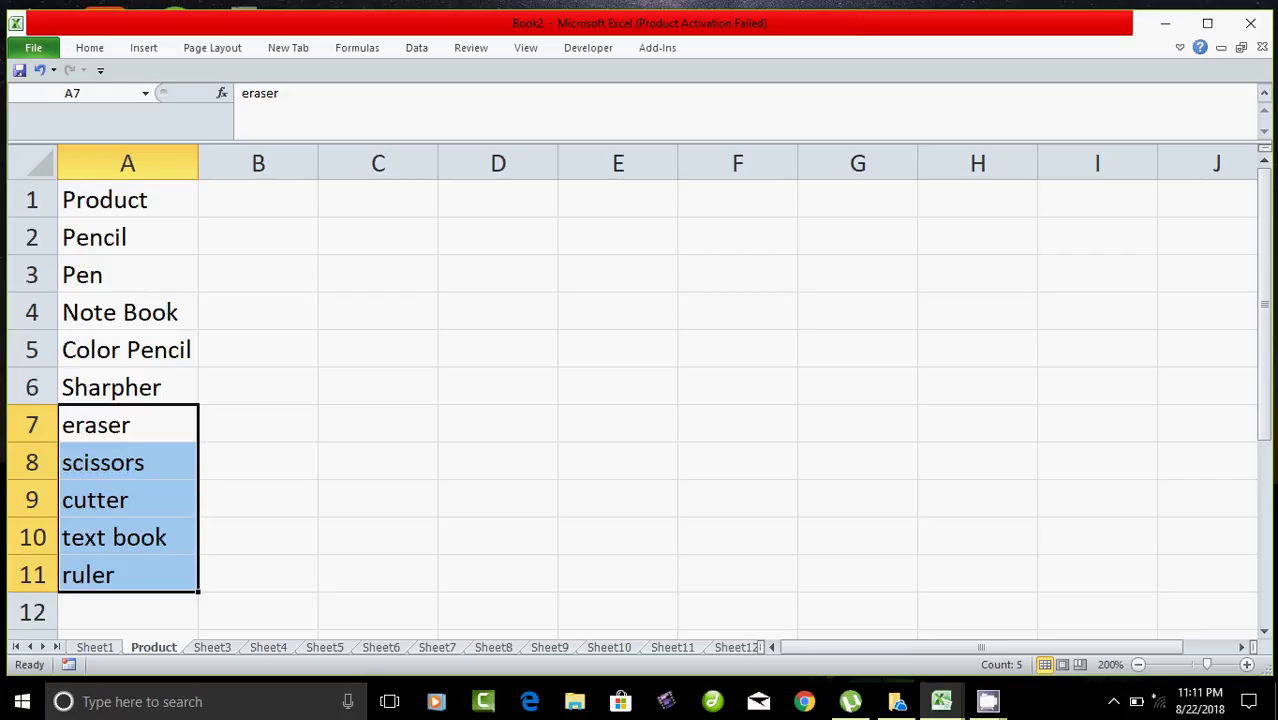
{"action": "key", "text": "ctrl+Page_Up"}
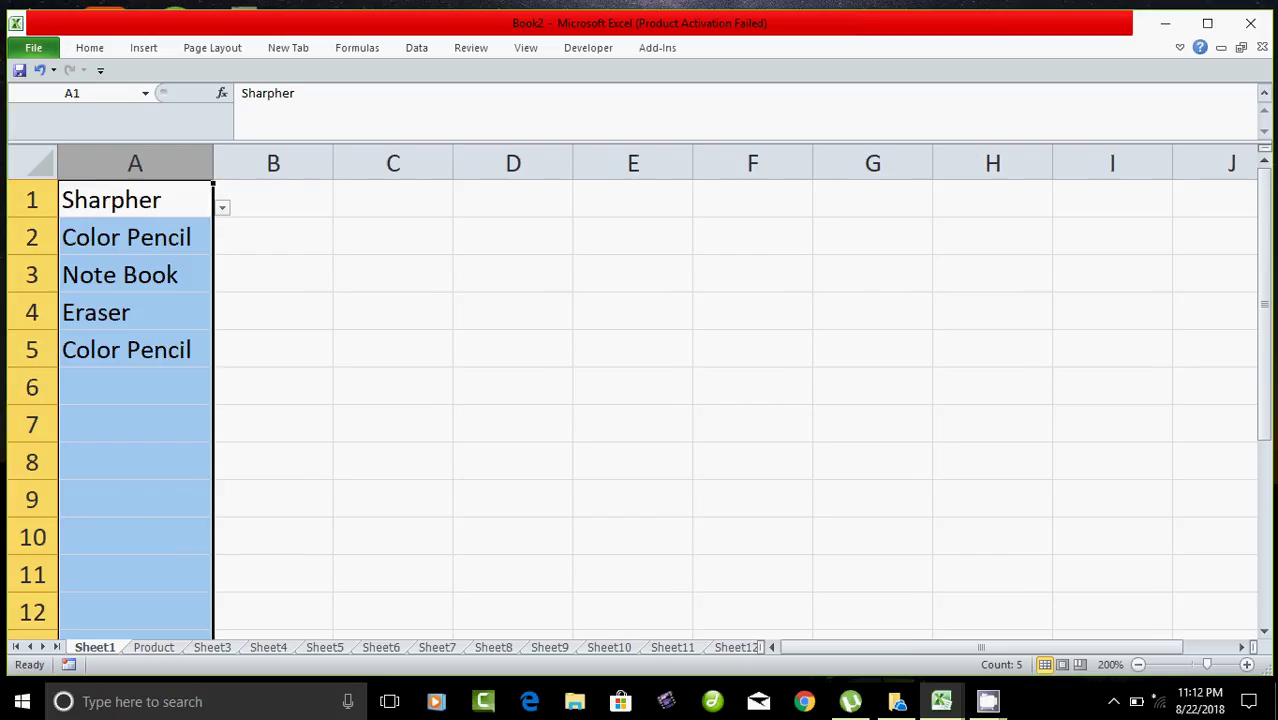
Choose ruler for Sheet1's A1 from its drop-down, moving past scissors, cutter and text book
{"action": "left_click", "coordinate": [273, 237]}
{"action": "left_click", "coordinate": [135, 200]}
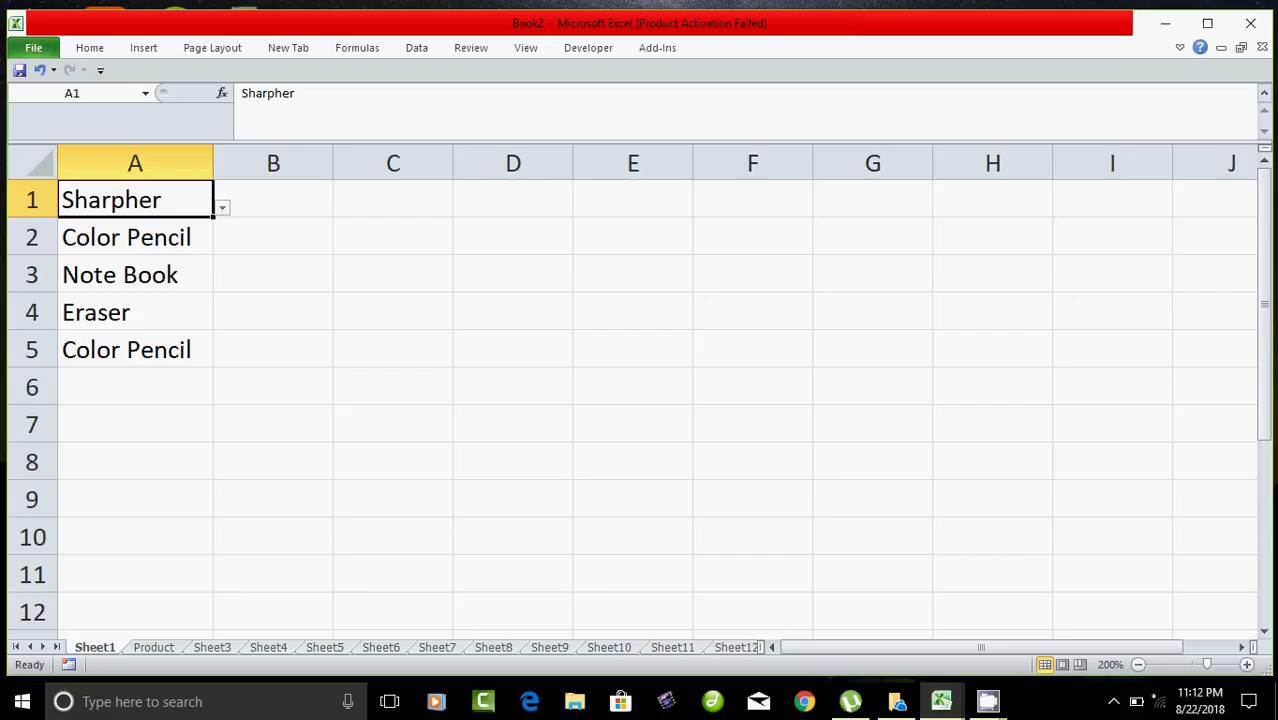
{"action": "key", "text": "alt+Down"}
{"action": "key", "text": "Down"}
{"action": "key", "text": "Down"}
{"action": "key", "text": "Down"}
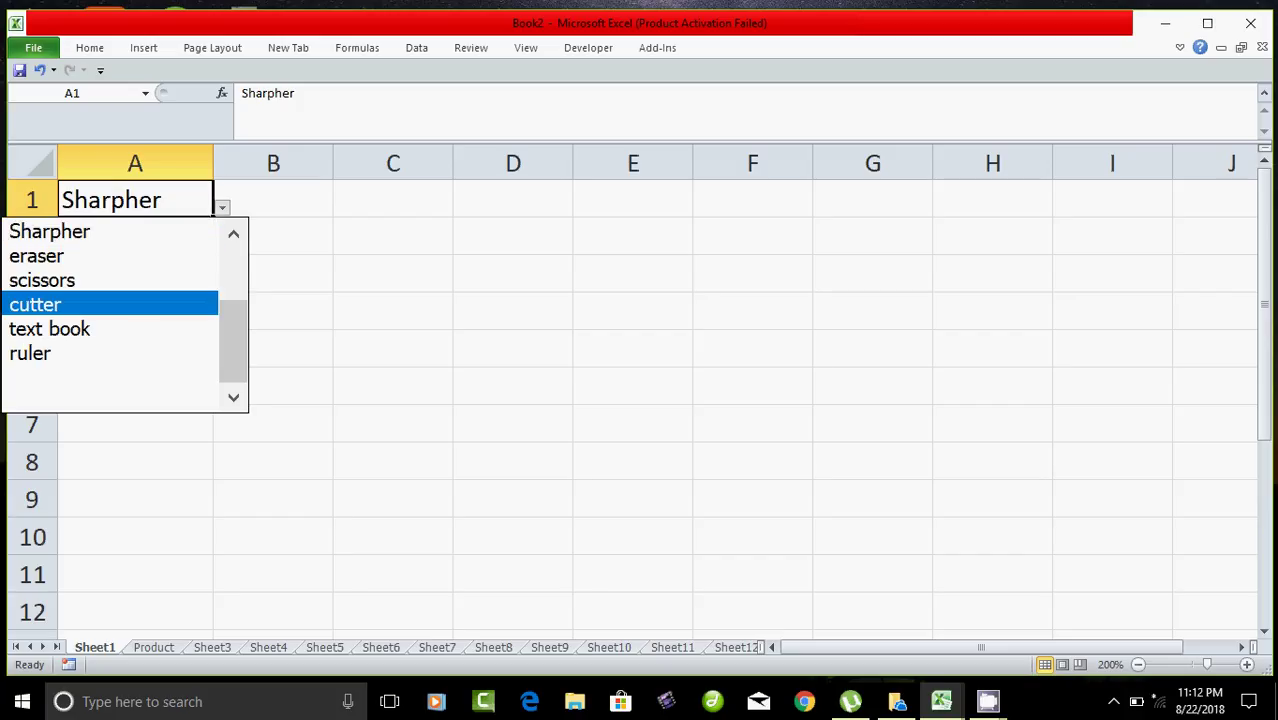
{"action": "scroll", "coordinate": [110, 315], "scroll_direction": "up", "scroll_amount": 1}
{"action": "scroll", "coordinate": [110, 315], "scroll_direction": "up", "scroll_amount": 1}
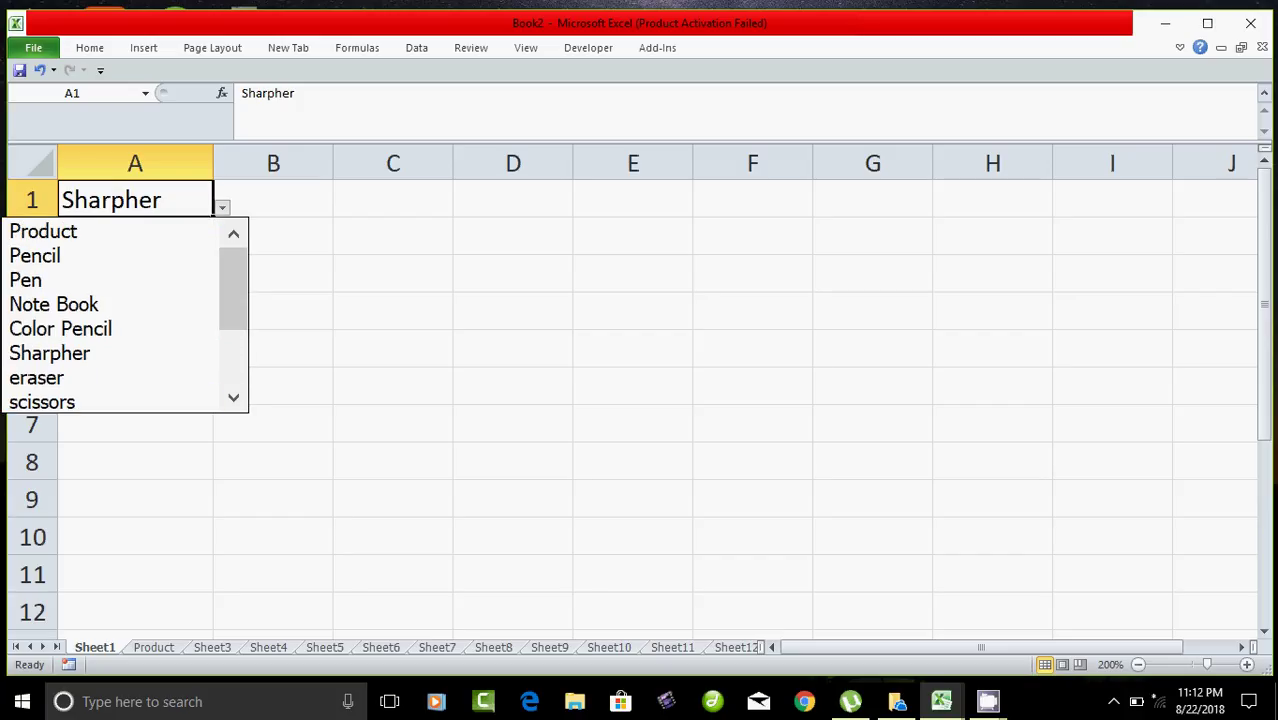
{"action": "key", "text": "Down"}
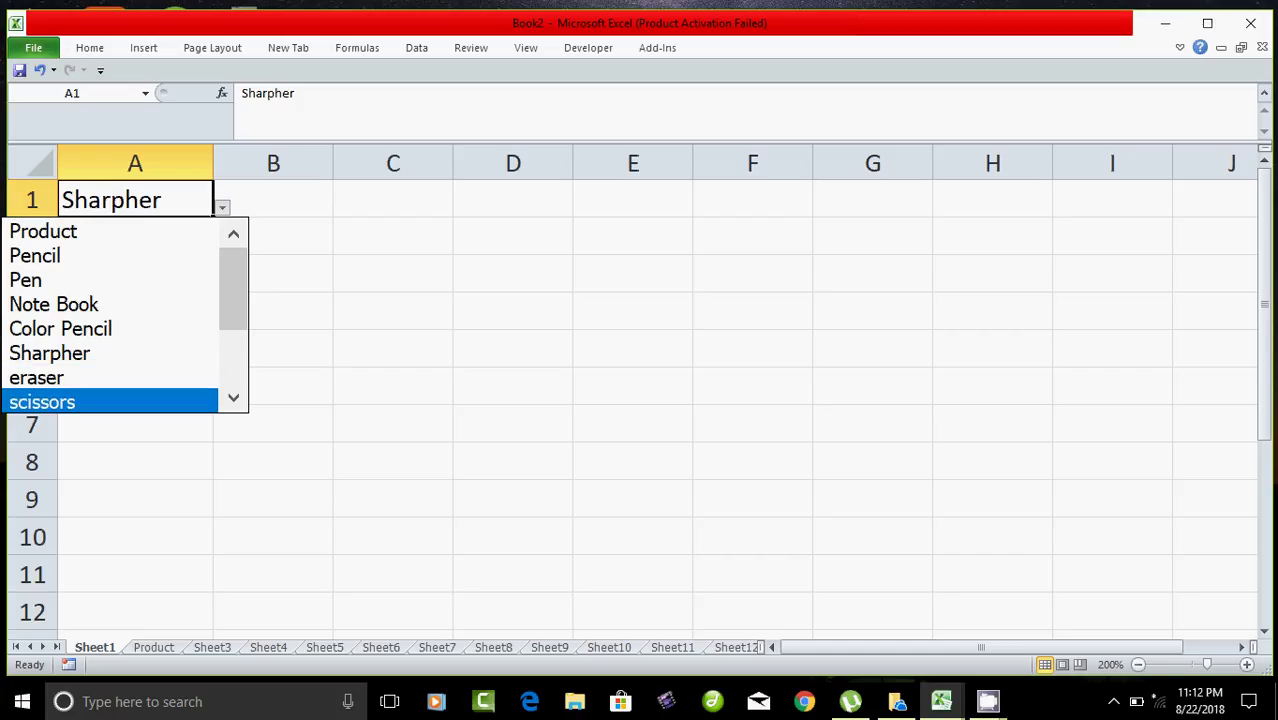
{"action": "scroll", "coordinate": [110, 315], "scroll_direction": "down", "scroll_amount": 1}
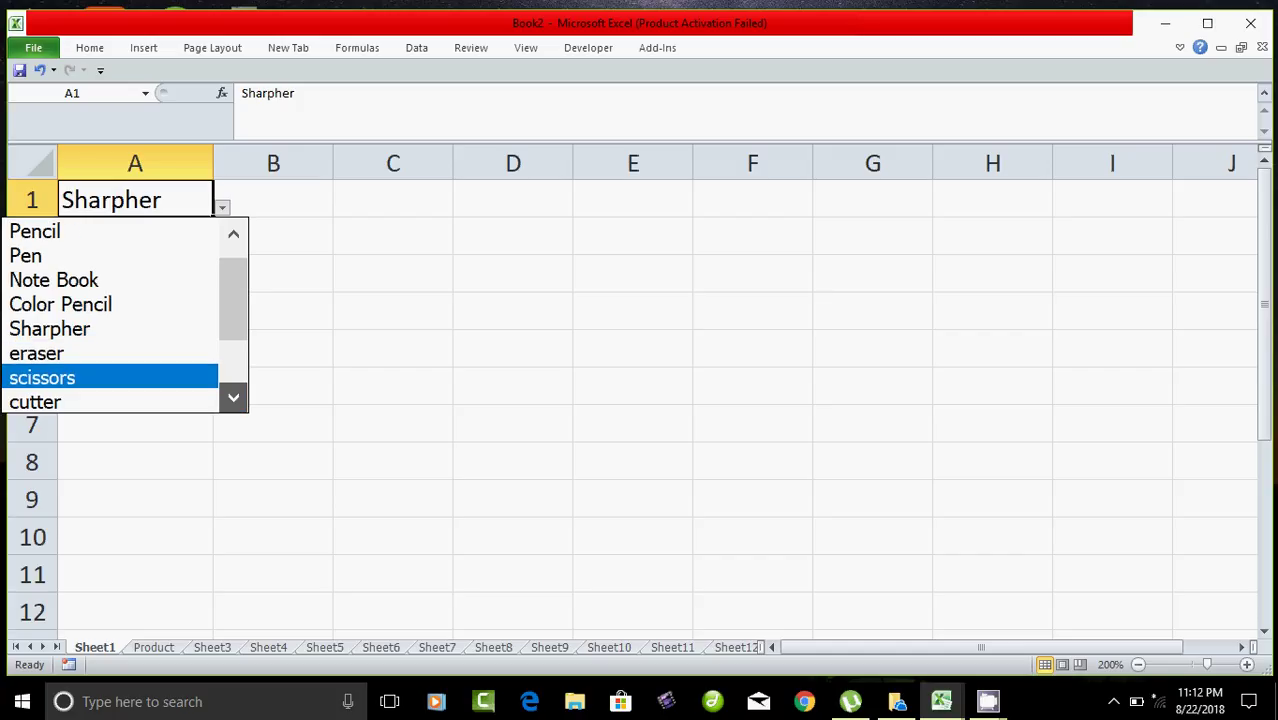
{"action": "scroll", "coordinate": [110, 315], "scroll_direction": "down", "scroll_amount": 1}
{"action": "key", "text": "Down"}
{"action": "key", "text": "Down"}
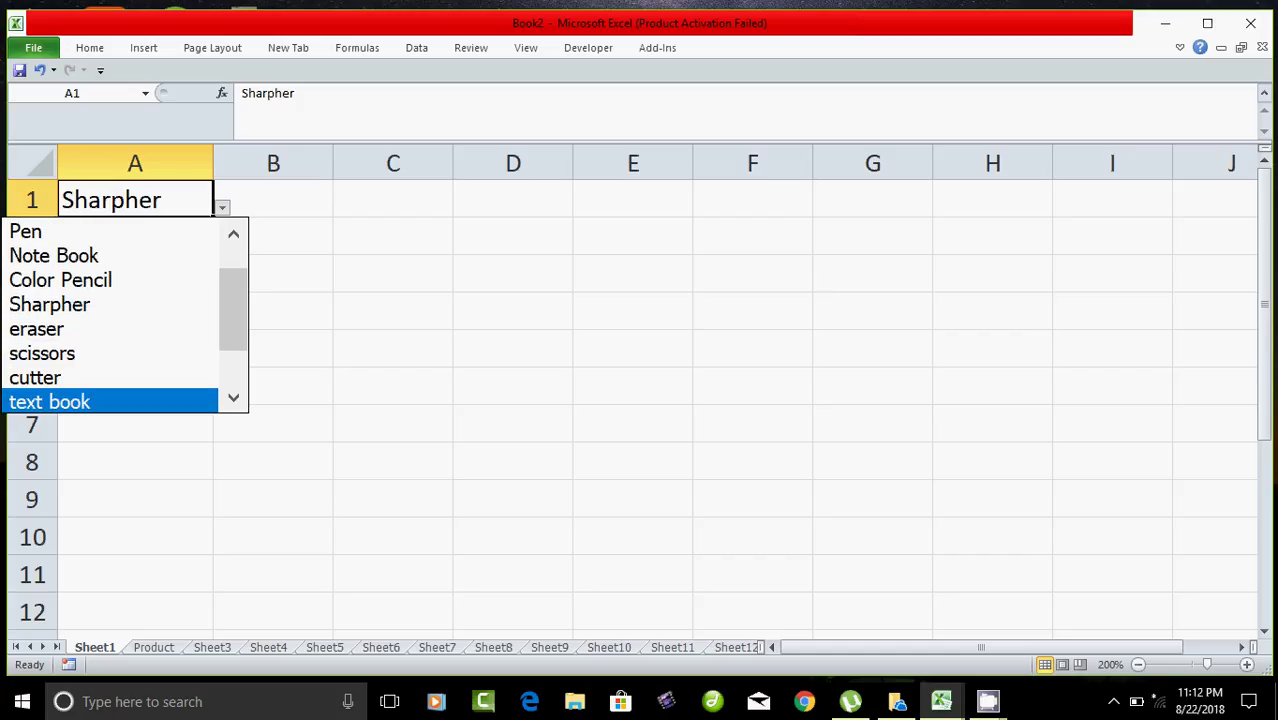
{"action": "key", "text": "Down"}
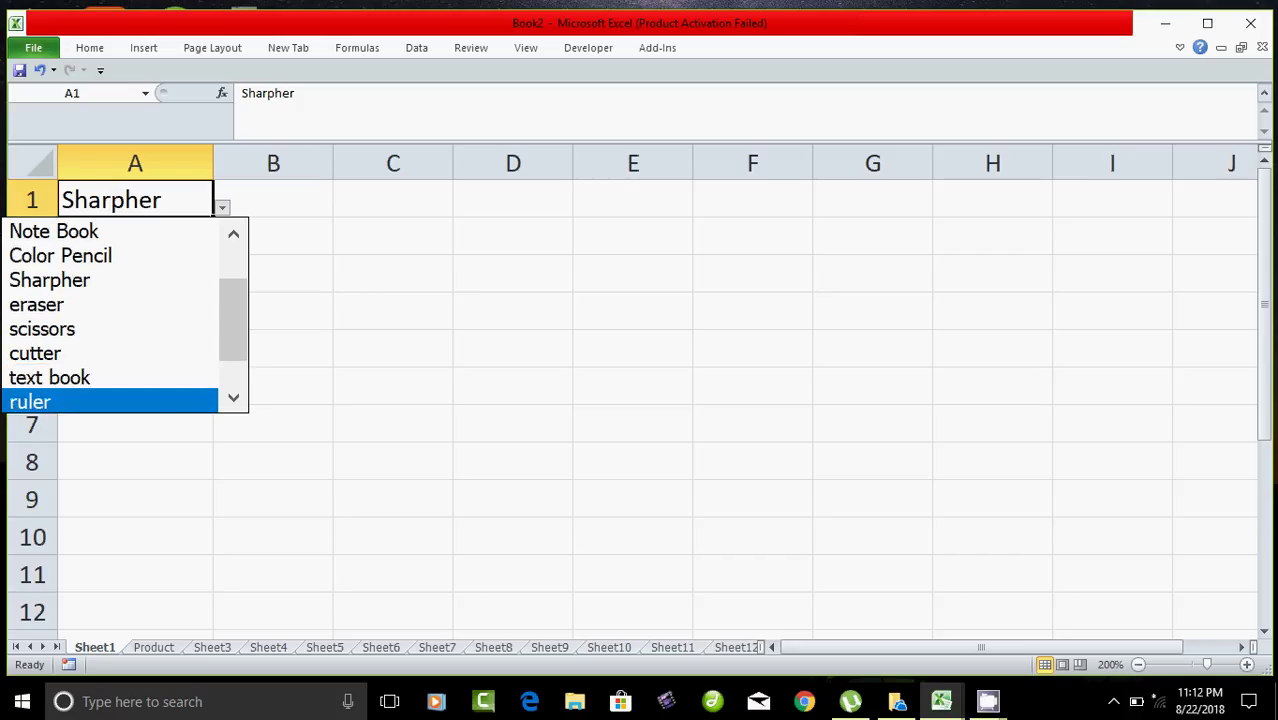
{"action": "key", "text": "Return"}
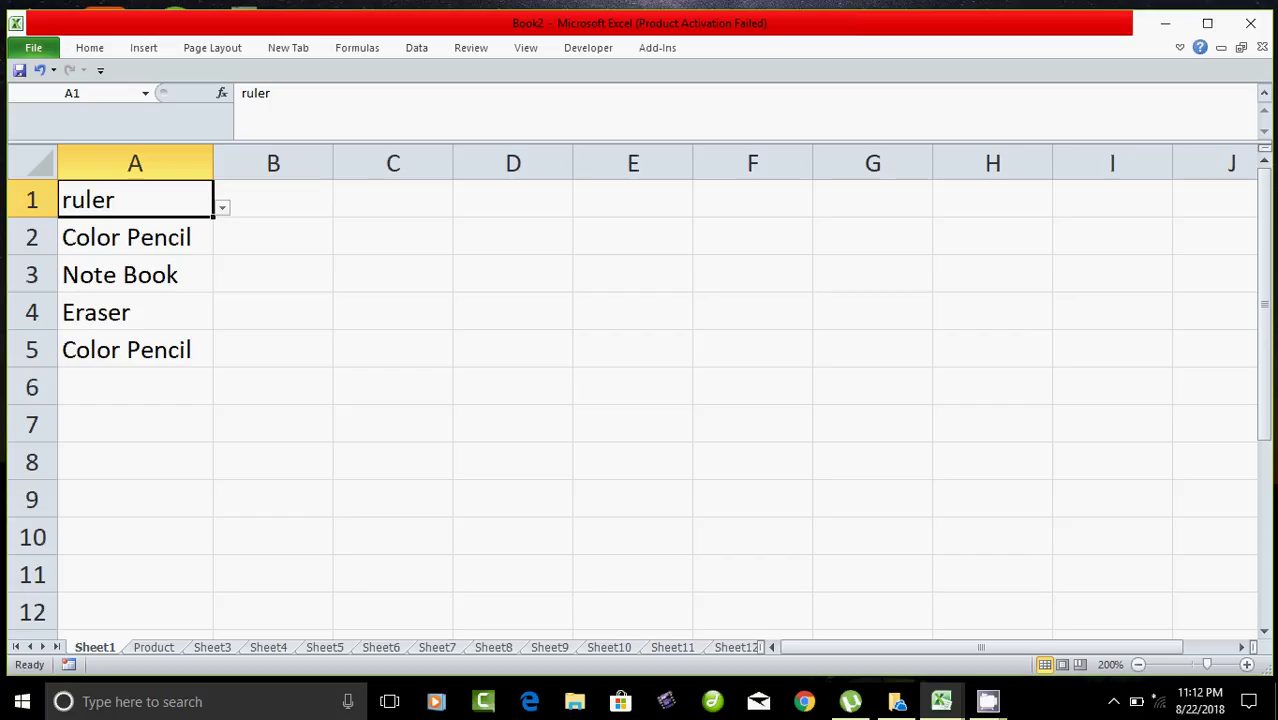
Enter five filler entries, jashfjksd through dfasdf, in Product A12:A16 and return to Sheet1
{"action": "key", "text": "ctrl+Page_Down"}
{"action": "scroll", "coordinate": [640, 400], "scroll_direction": "down", "scroll_amount": 2}
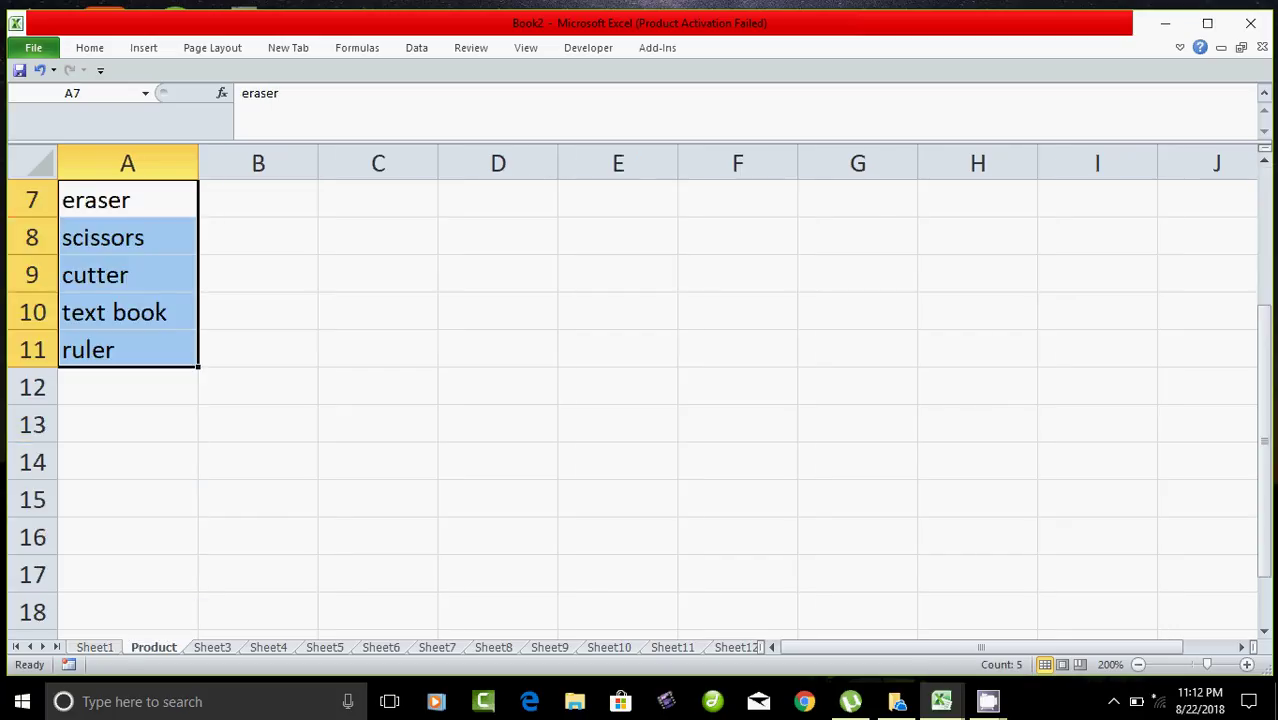
{"action": "left_click", "coordinate": [127, 386]}
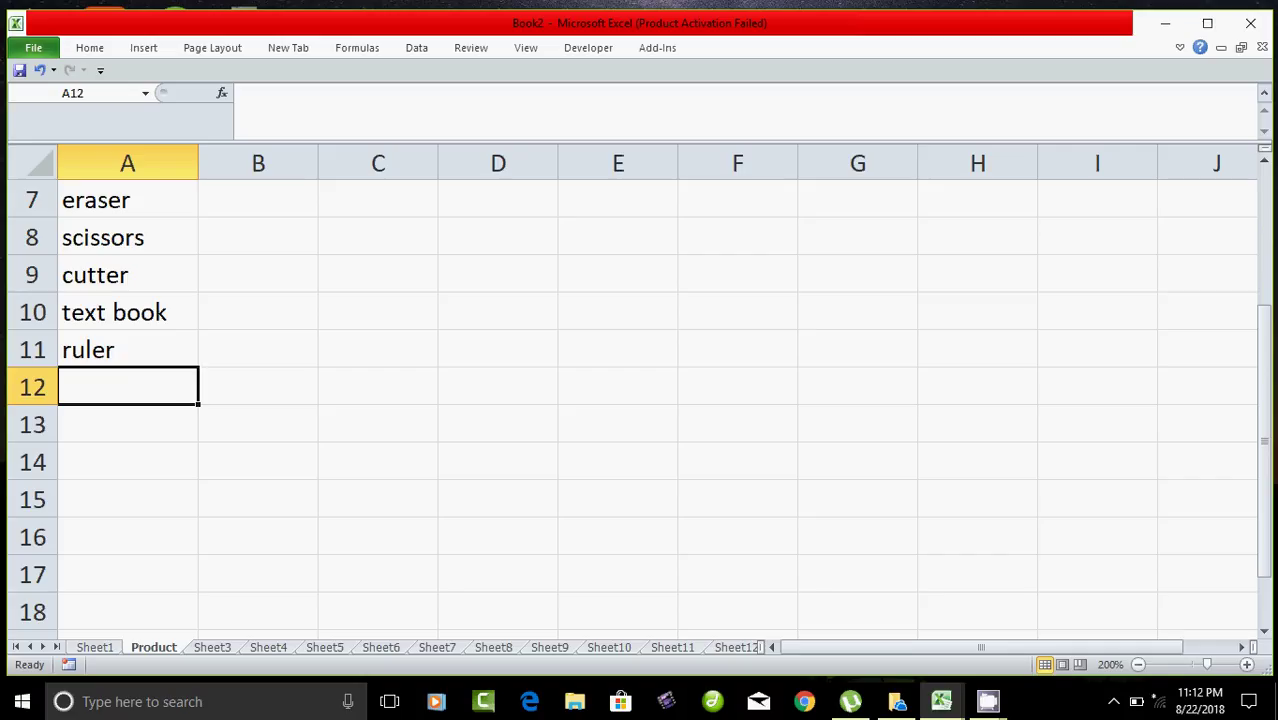
{"action": "type", "text": "jashfjk"}
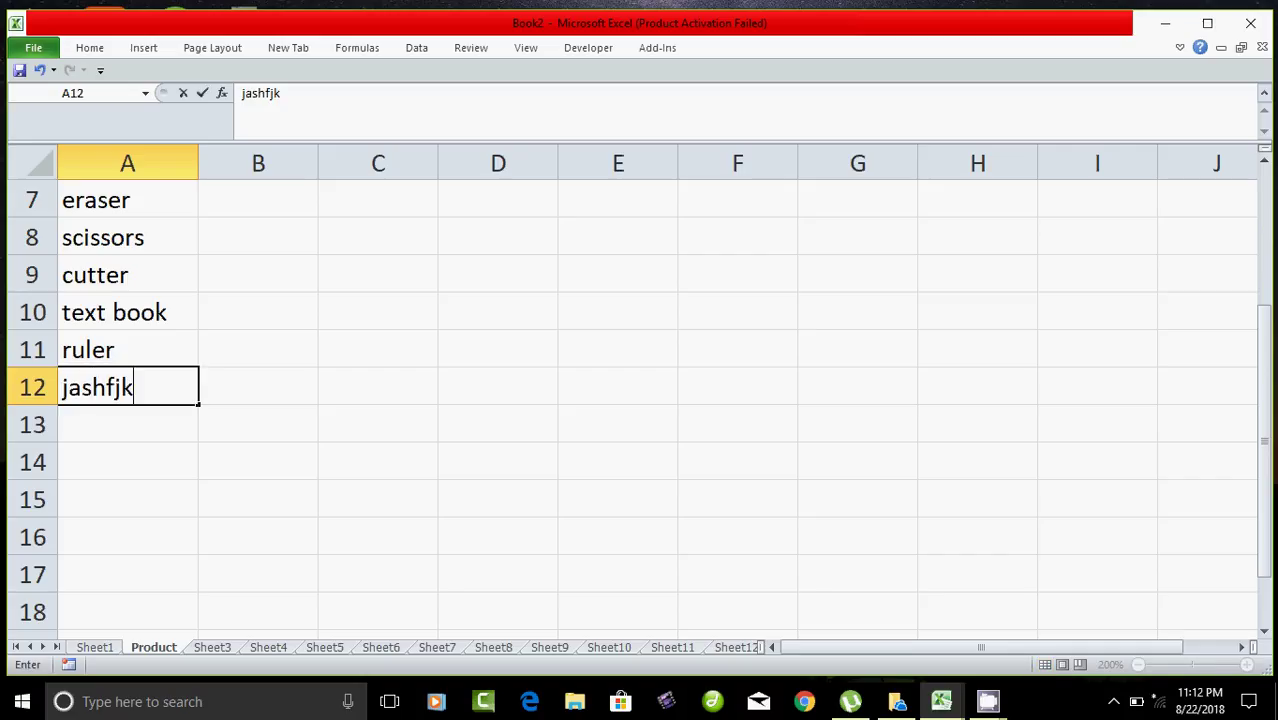
{"action": "type", "text": "sd"}
{"action": "key", "text": "Return"}
{"action": "type", "text": "dfafds"}
{"action": "key", "text": "Return"}
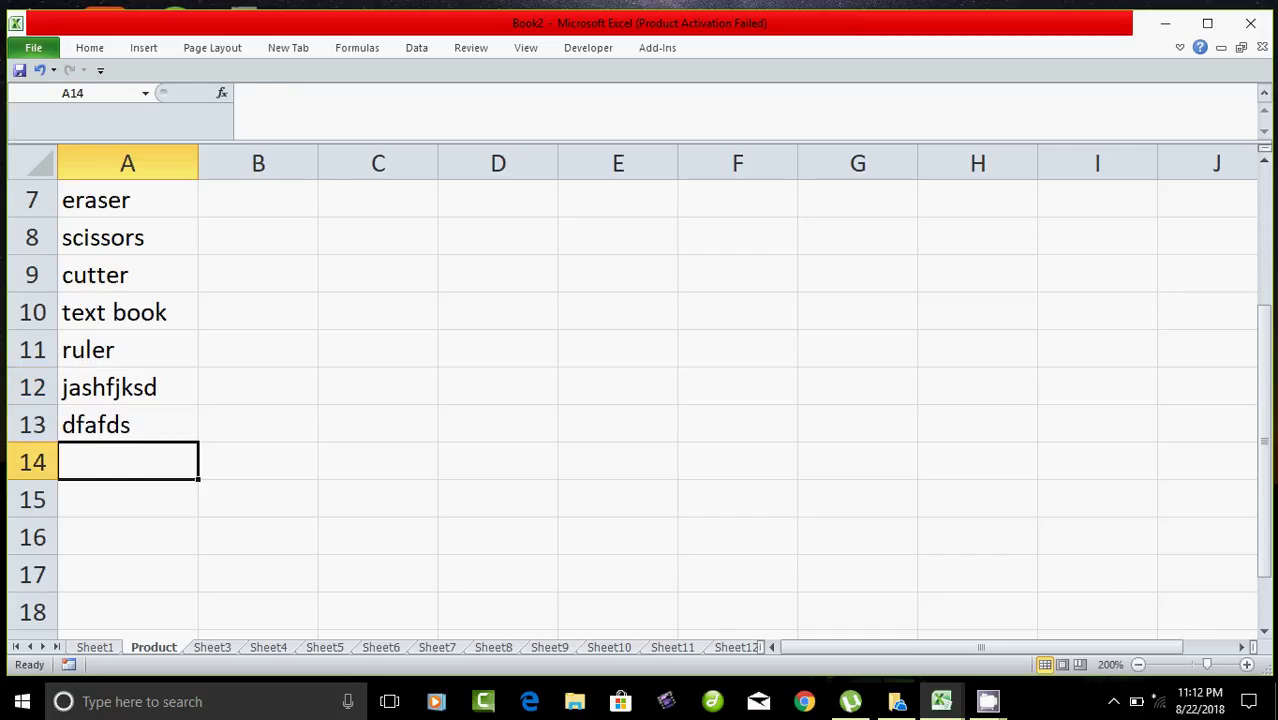
{"action": "type", "text": "dfadsfa"}
{"action": "key", "text": "Return"}
{"action": "type", "text": "dsfadsf"}
{"action": "key", "text": "Return"}
{"action": "type", "text": "df"}
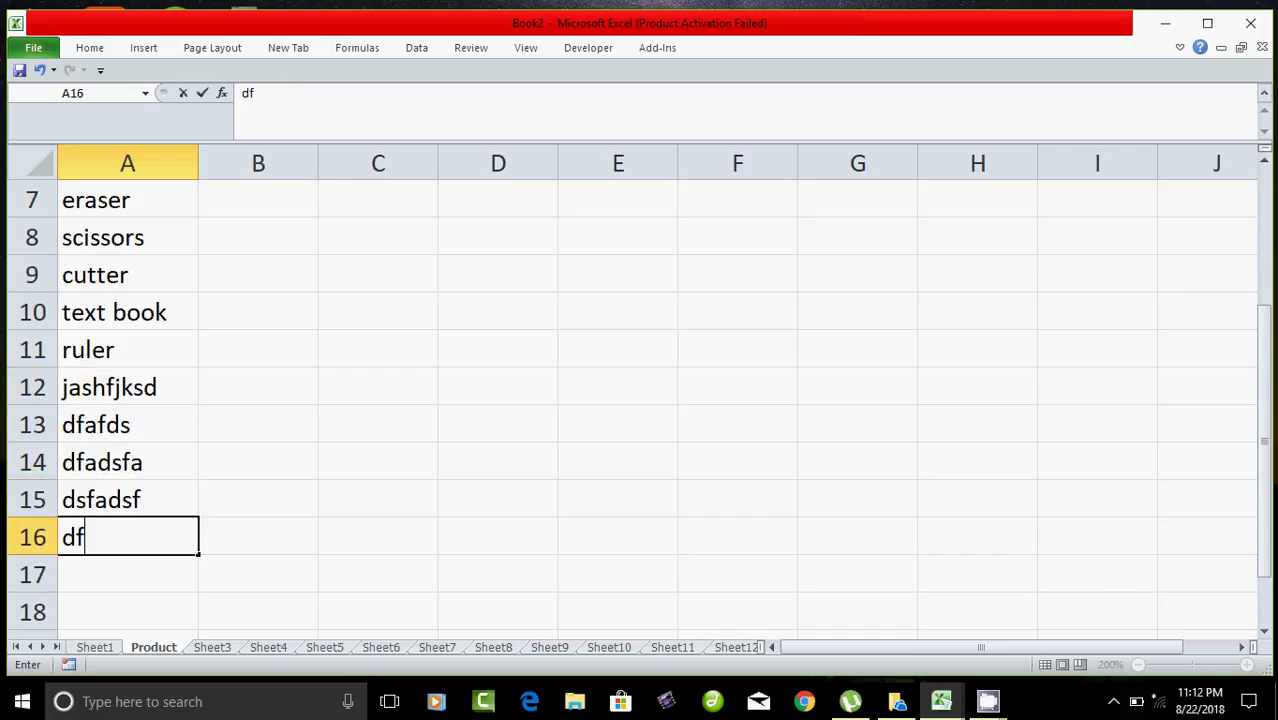
{"action": "type", "text": "asdf"}
{"action": "key", "text": "Return"}
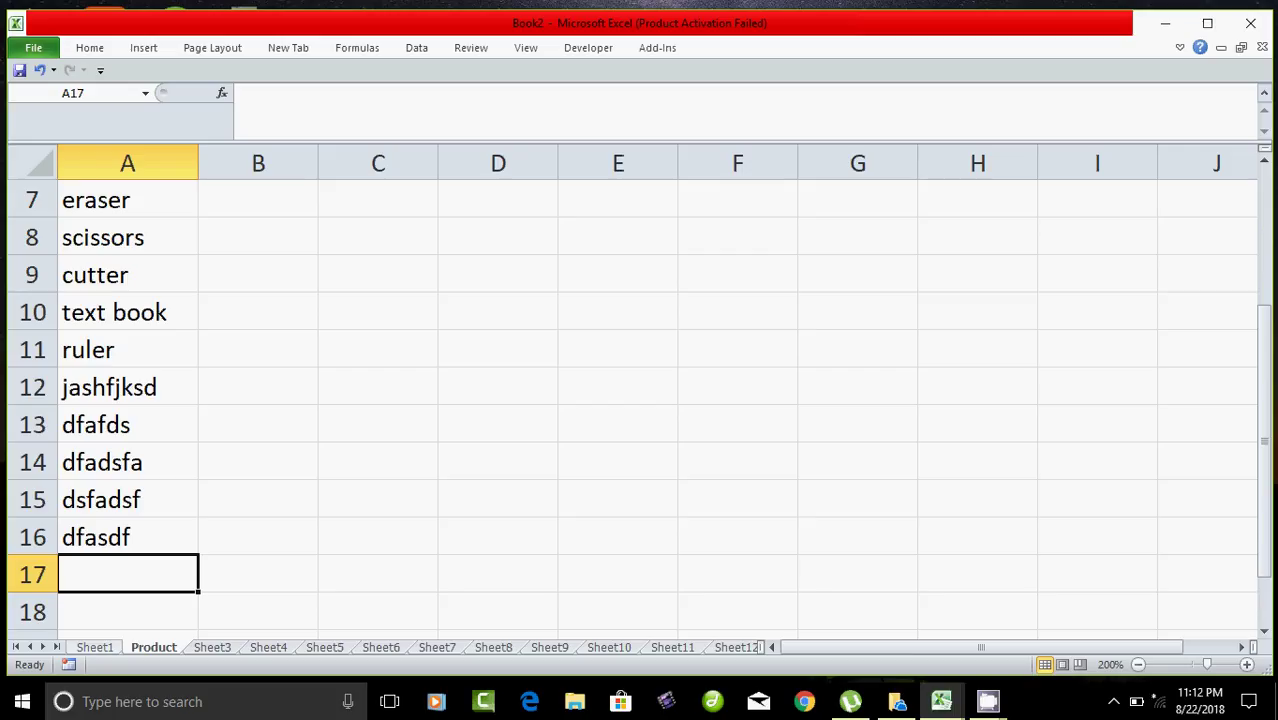
{"action": "key", "text": "ctrl+Page_Up"}
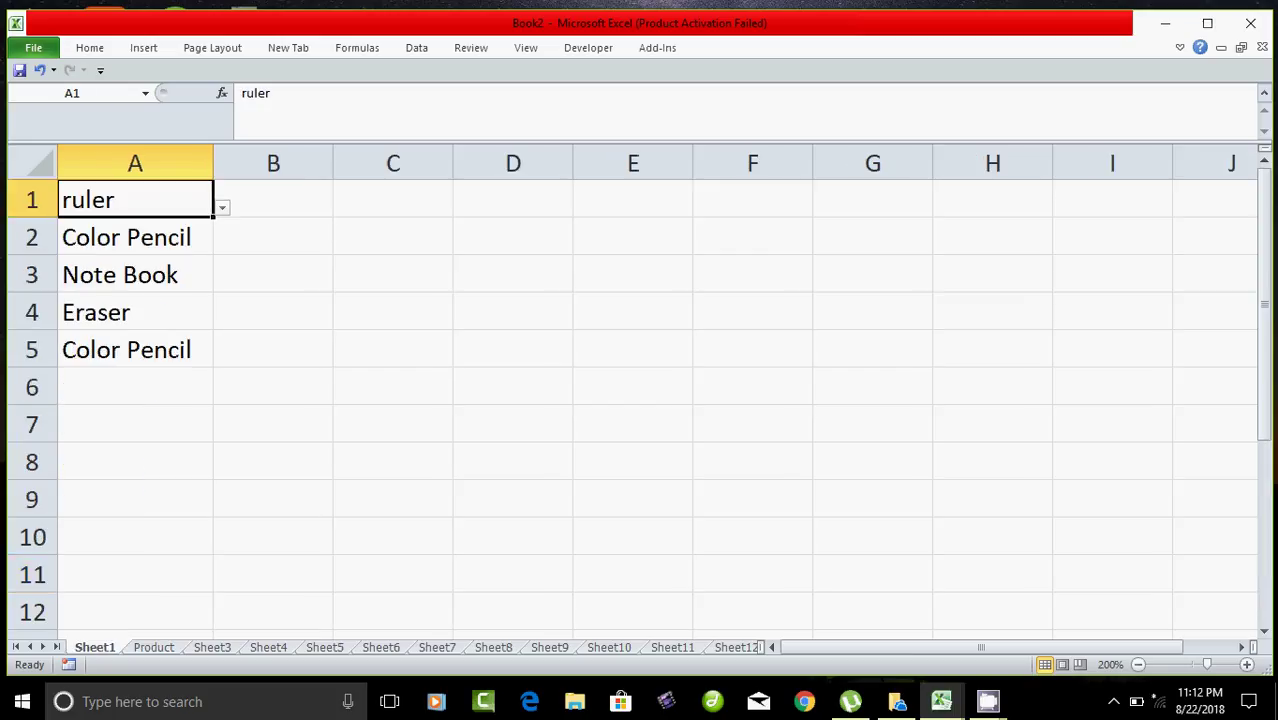
Open A1's drop-down on Sheet1 and browse the new filler entries listed after ruler
{"action": "key", "text": "alt+Down"}
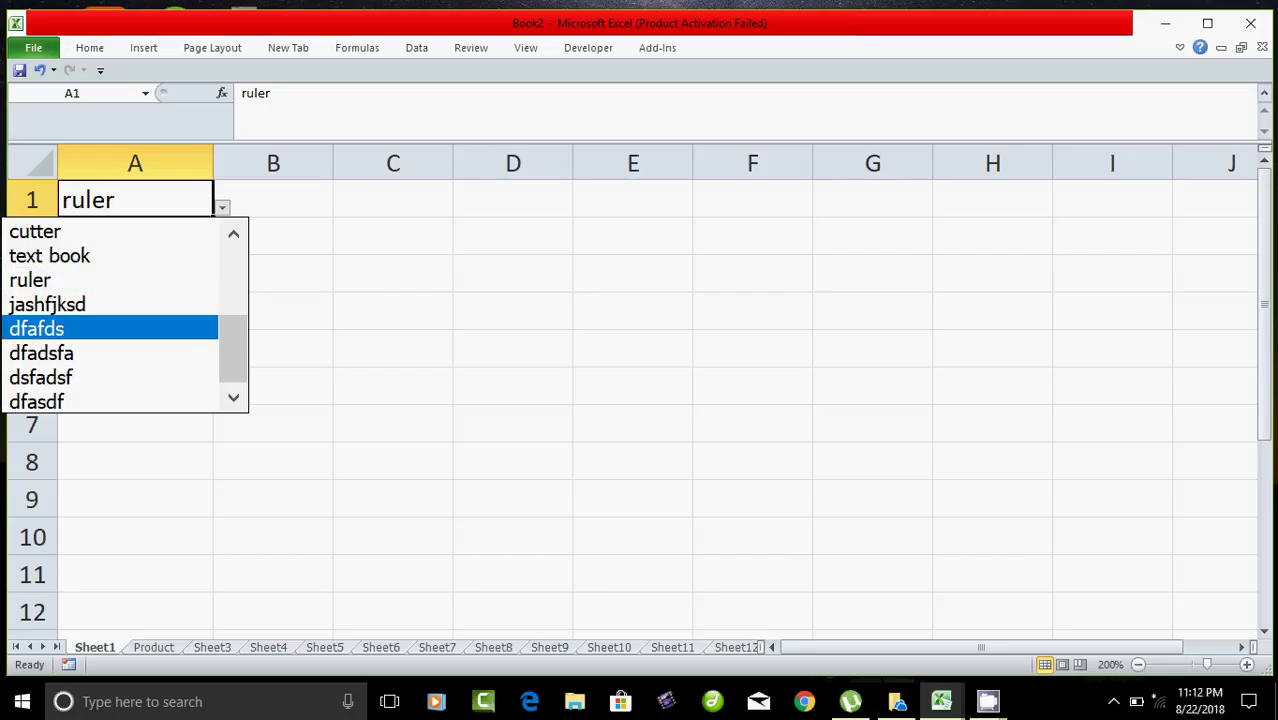
{"action": "key", "text": "Down"}
{"action": "key", "text": "Down"}
{"action": "key", "text": "Up"}
{"action": "key", "text": "Up"}
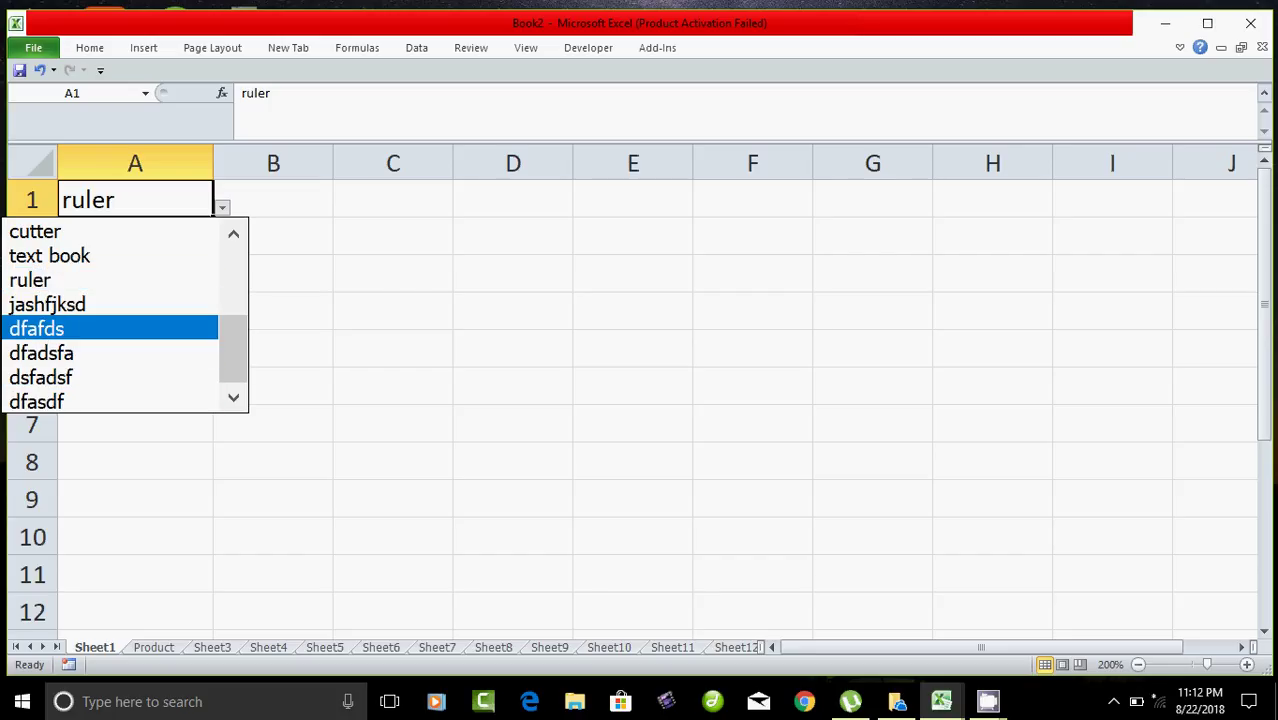